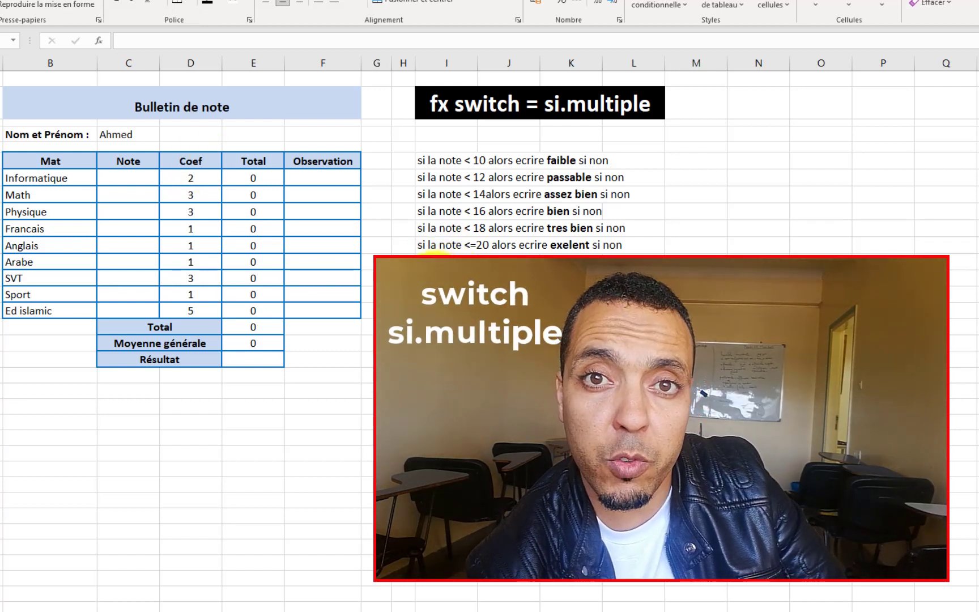
Step: Point out the empty Résultat cell and the Observation cells to be filled
click(253, 359)
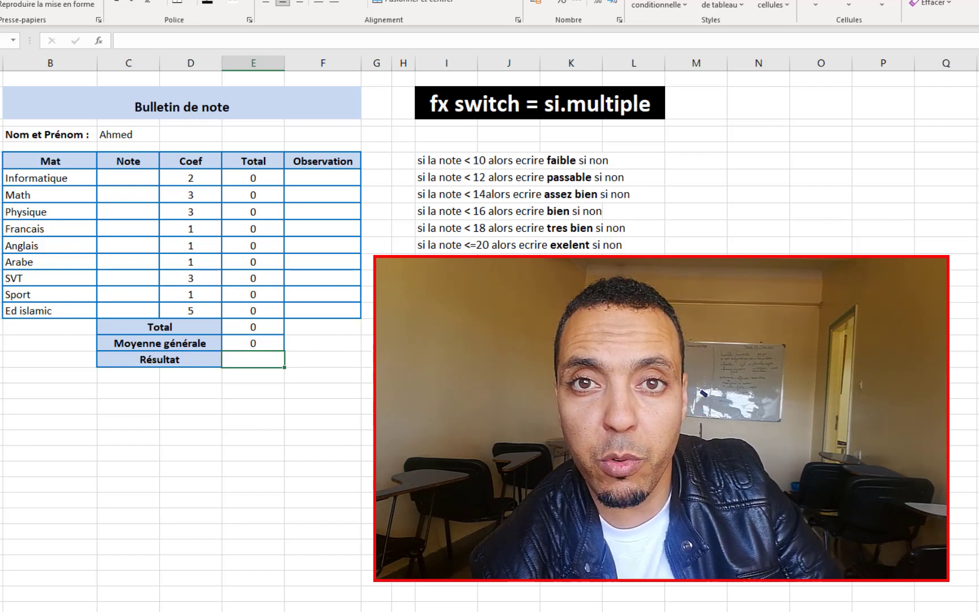
click(446, 359)
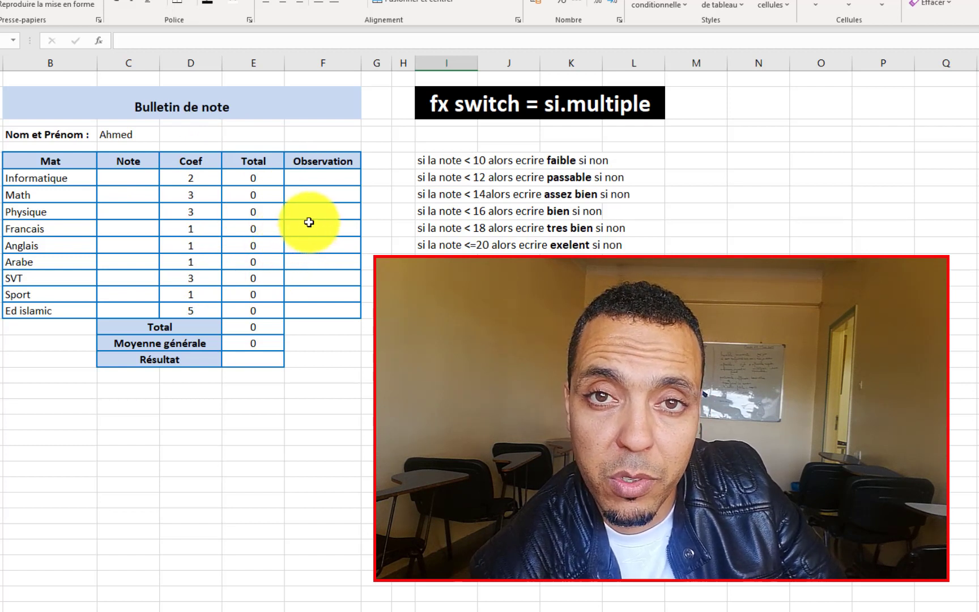
drag(309, 177, 323, 310)
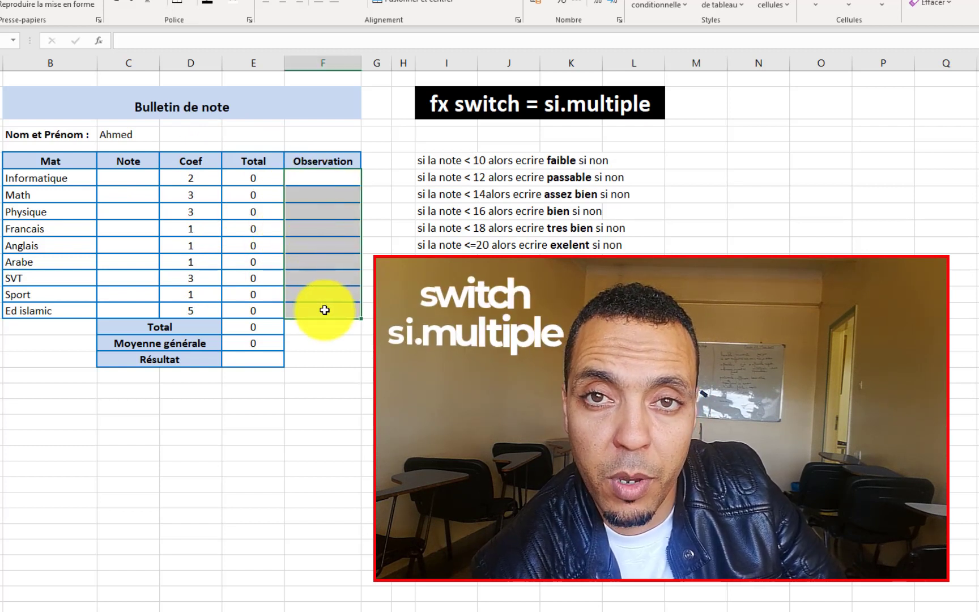
click(242, 362)
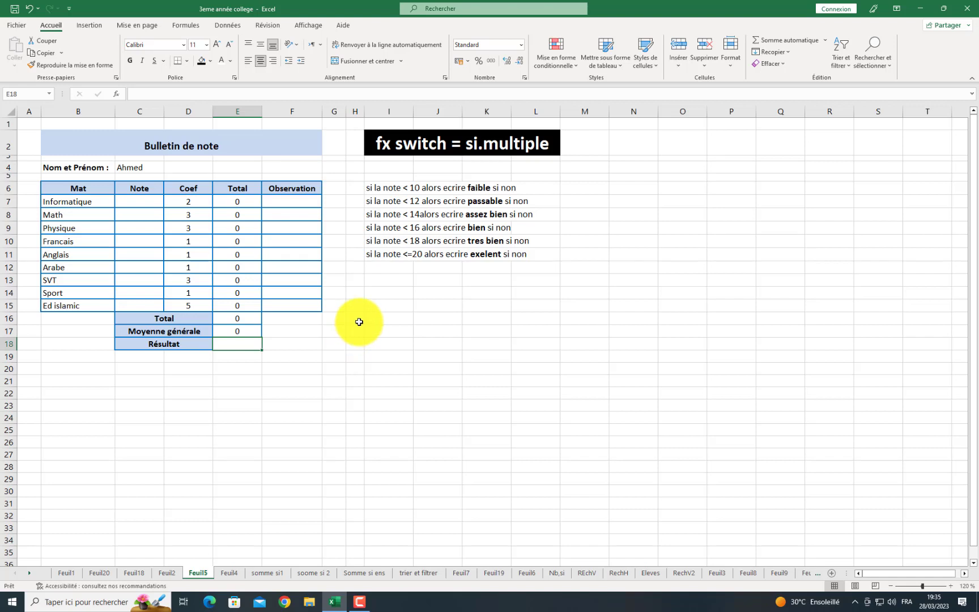
click(369, 321)
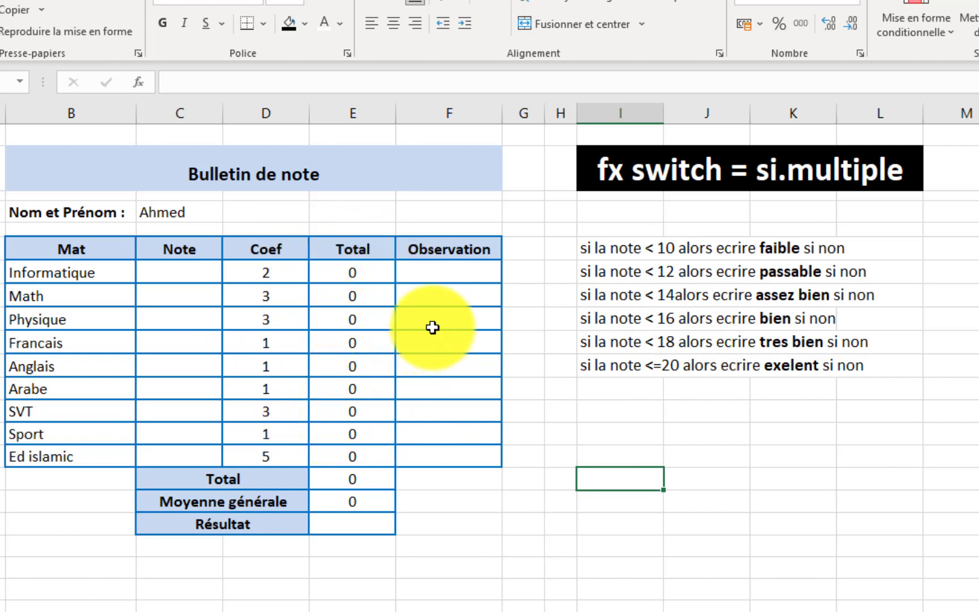
drag(431, 271, 450, 452)
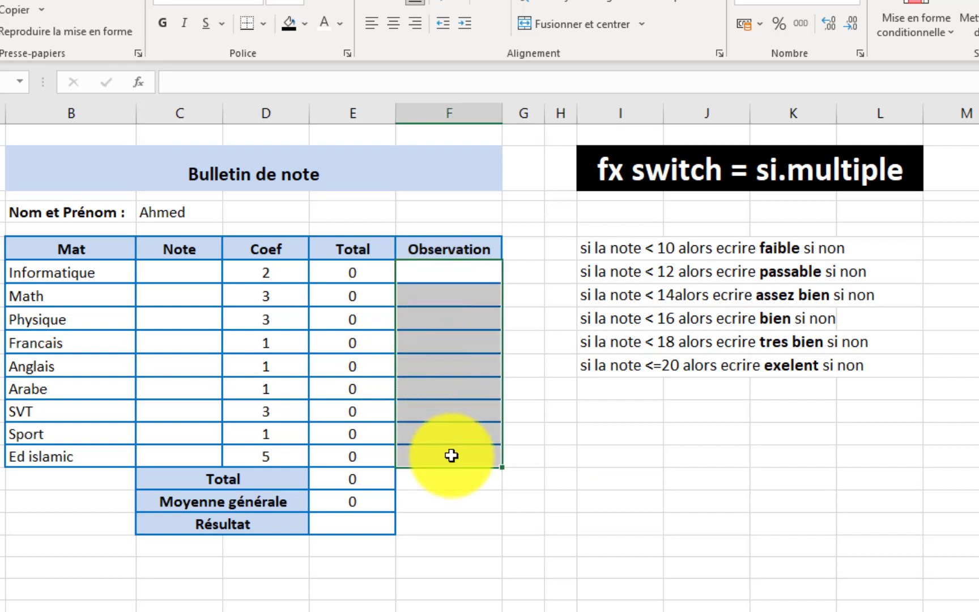
click(337, 526)
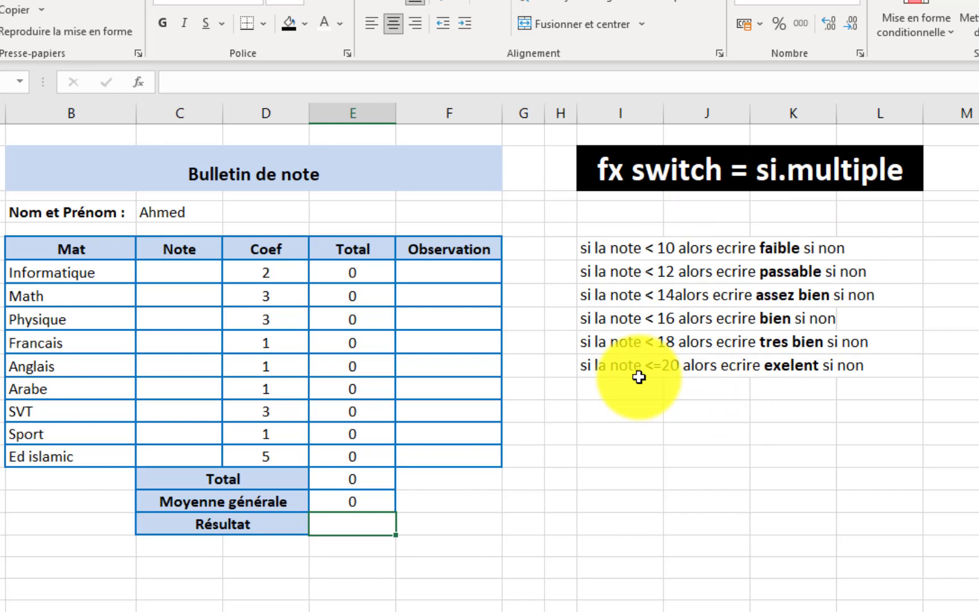
Step: Start an =SI.MULTIPLE( formula in the Informatique Observation cell F7
click(452, 273)
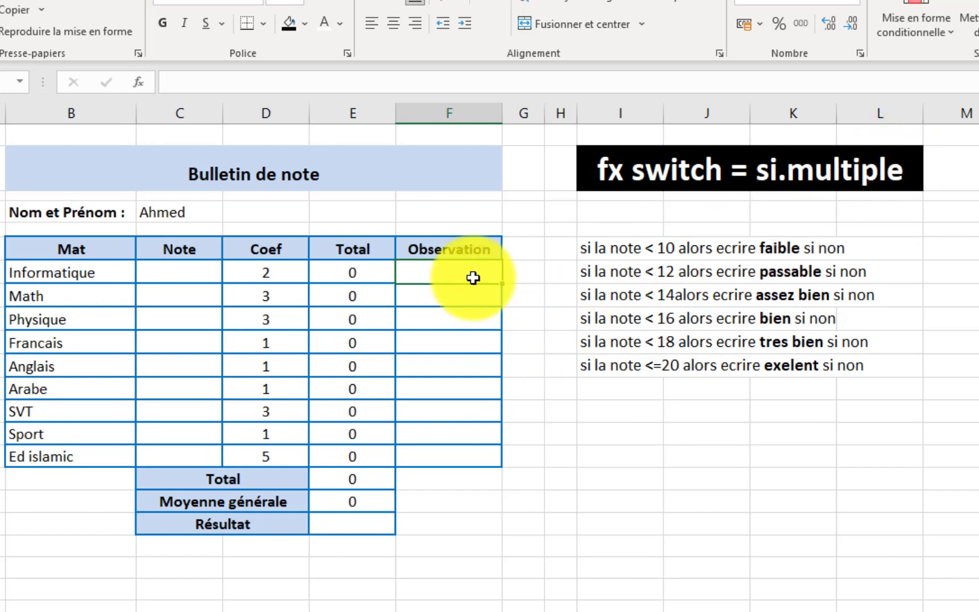
text(=)
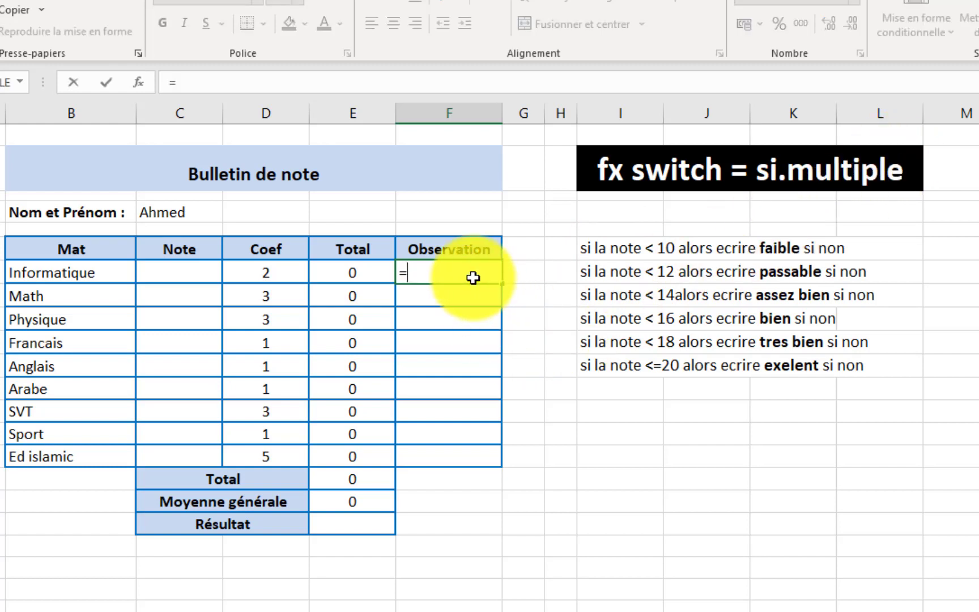
text(si)
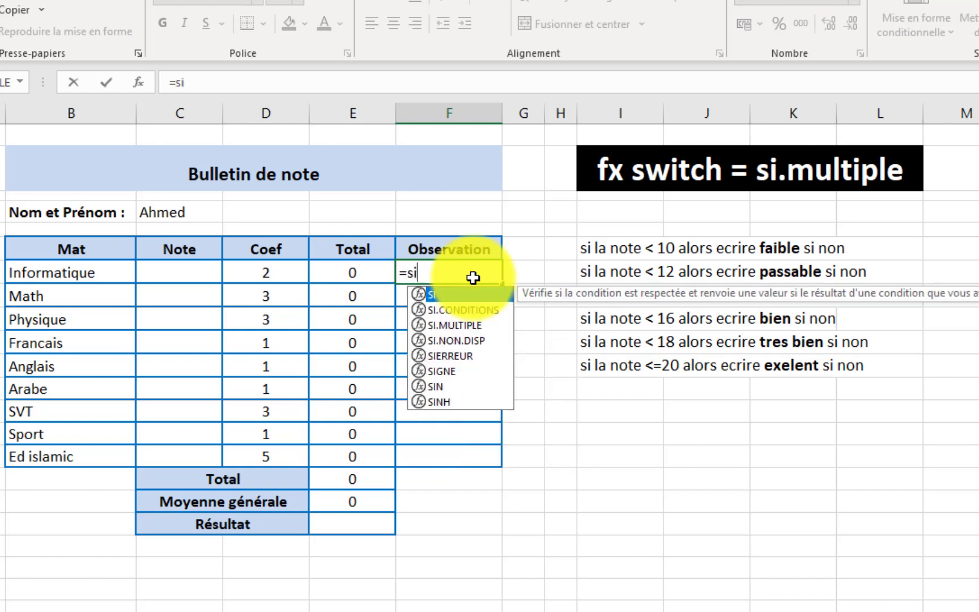
text(.)
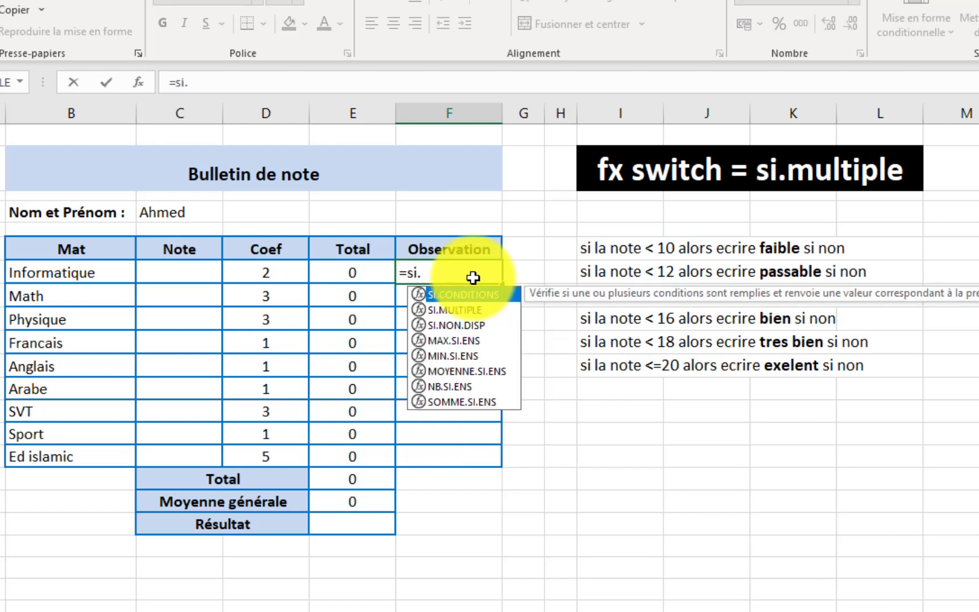
text(m)
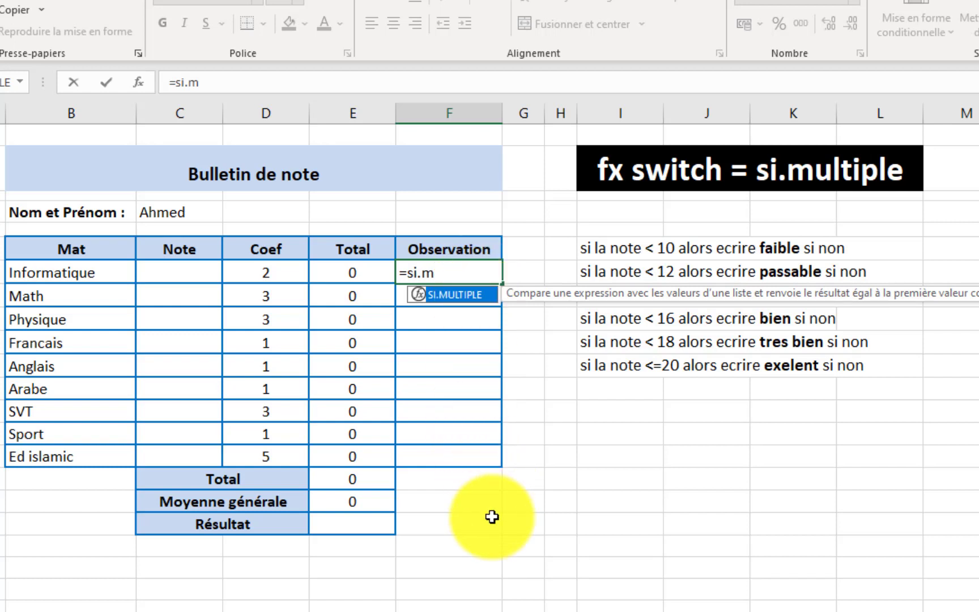
key(Tab)
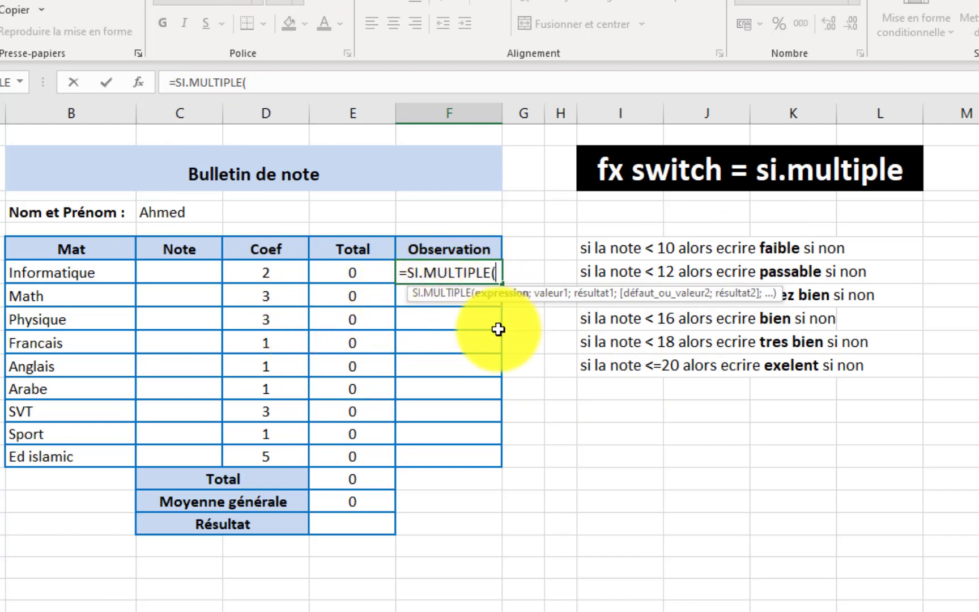
Step: Add VRAI as the match expression, then reference the Informatique note C7
text(v)
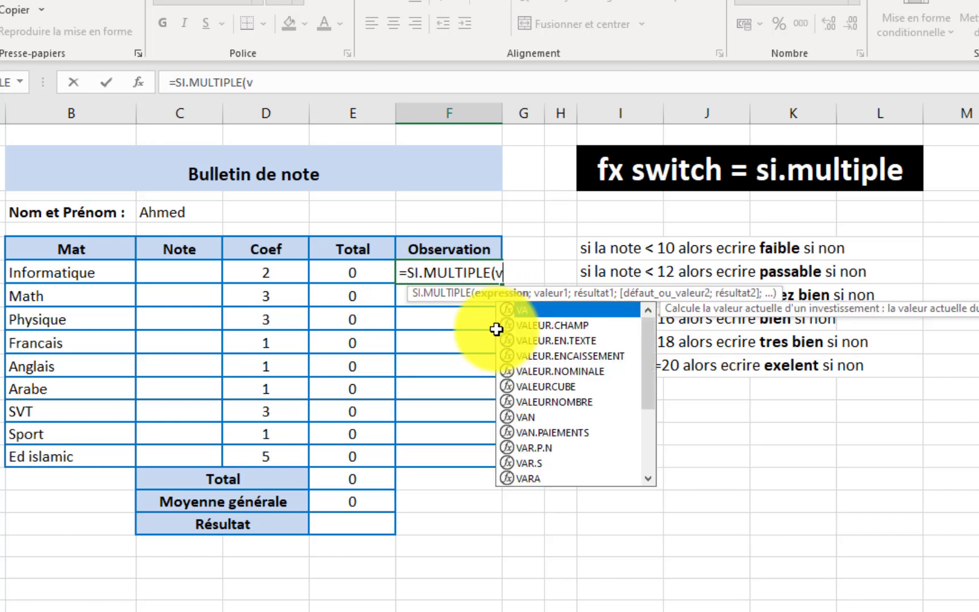
text(r)
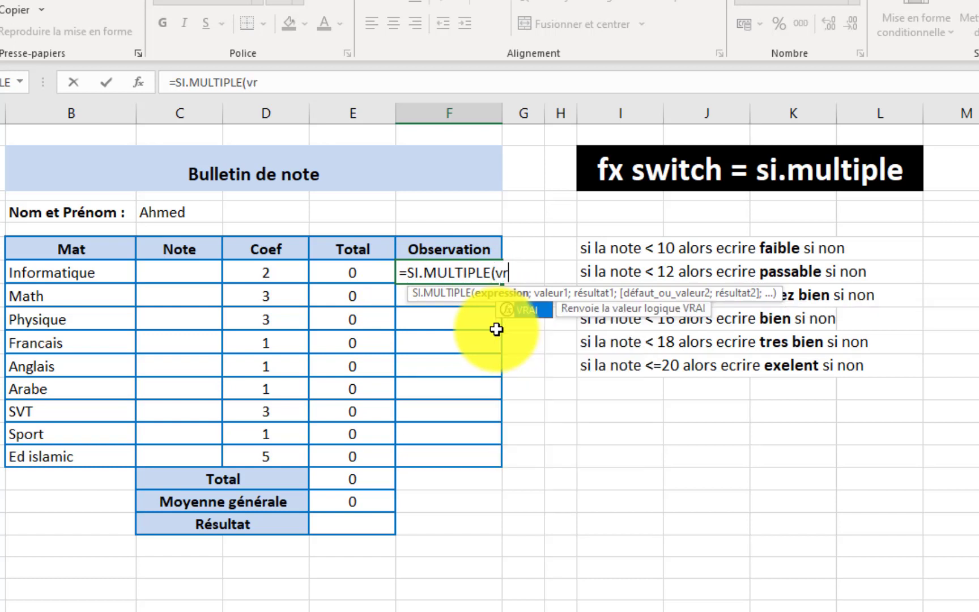
key(Tab)
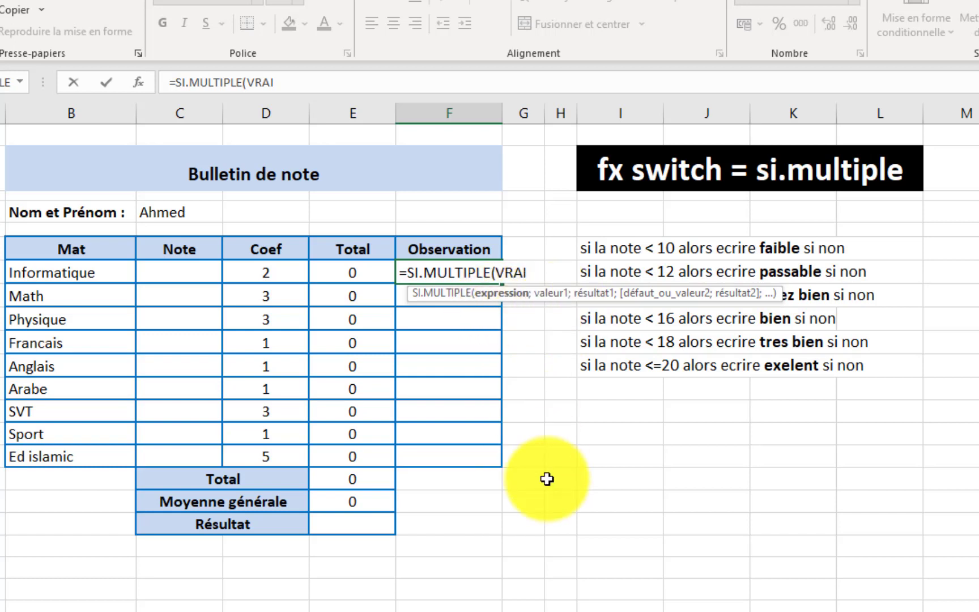
text(;)
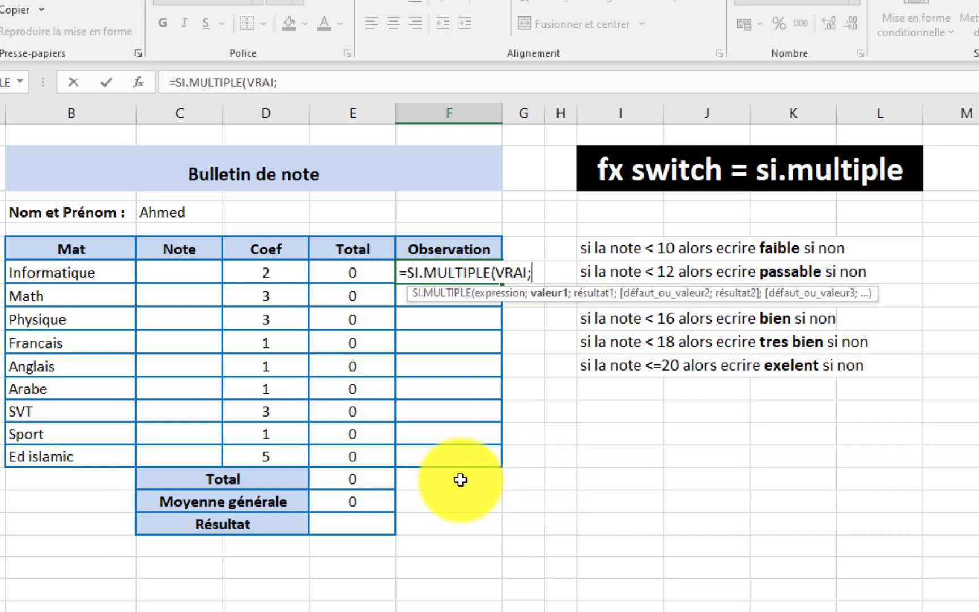
click(194, 273)
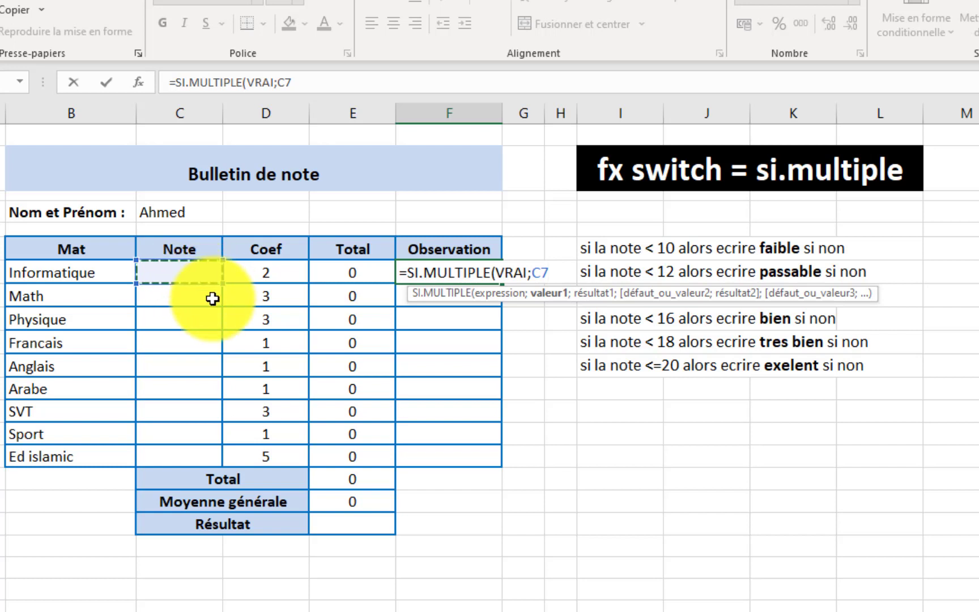
Step: Add the C7<10 'faible' and C7<12 'passable' cases to the formula
text(<)
text(10)
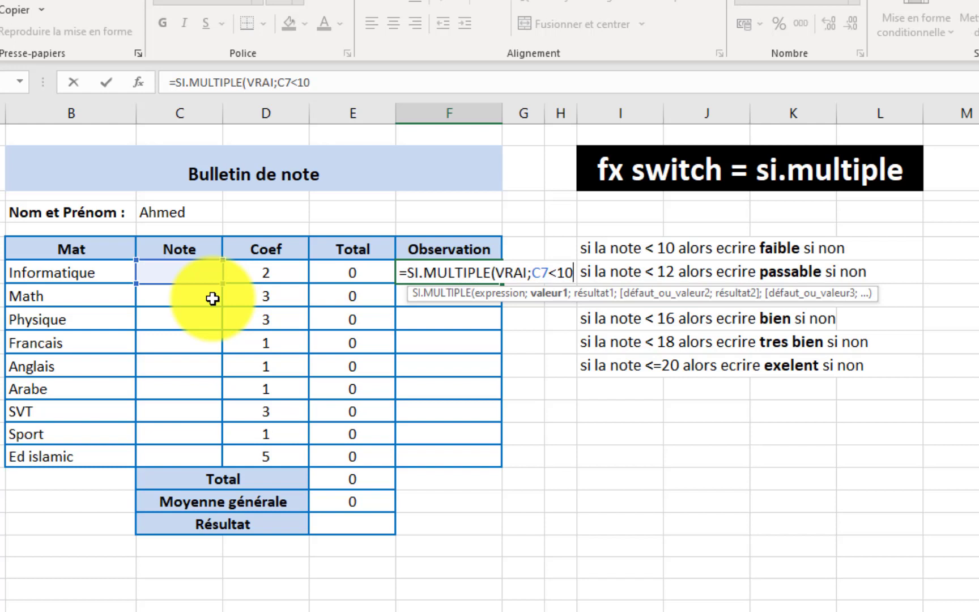
text(;)
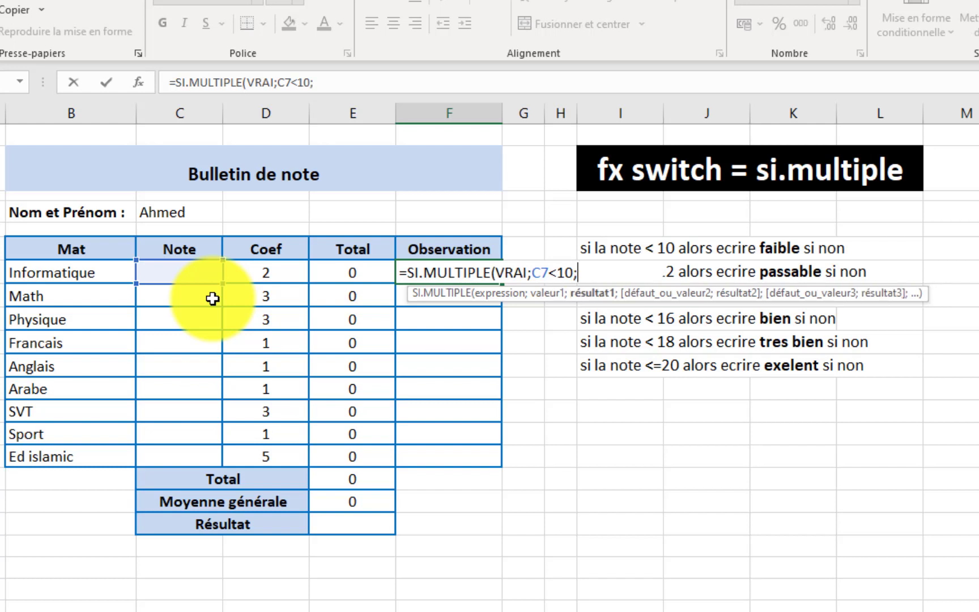
text(")
text(fa)
text(ible)
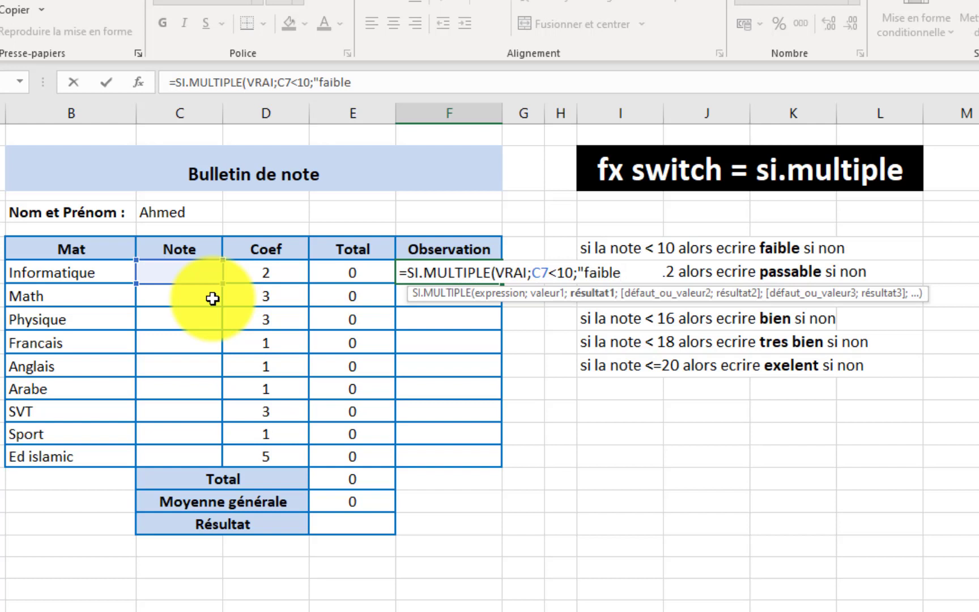
text(")
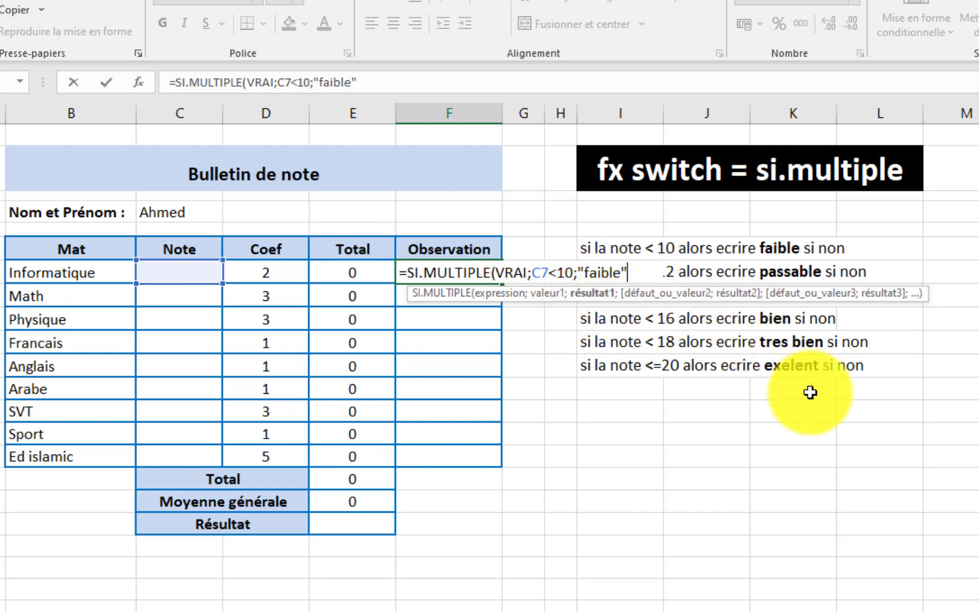
text(;)
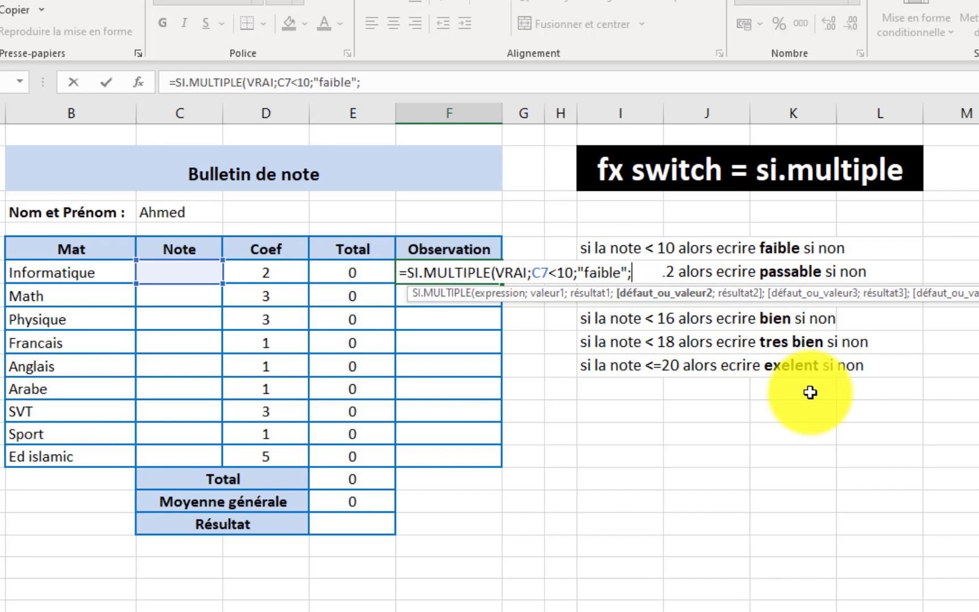
click(177, 270)
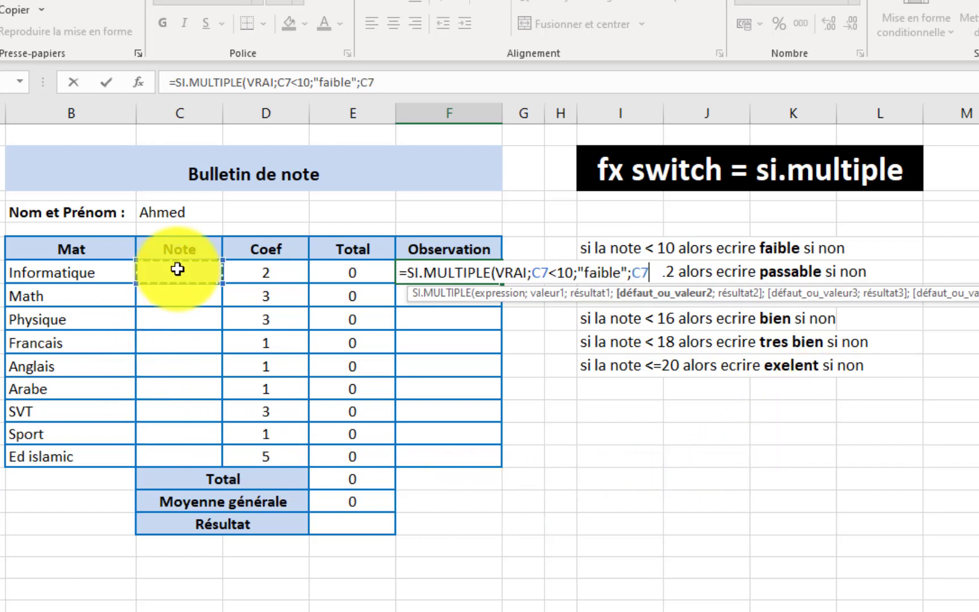
text(<)
text(12)
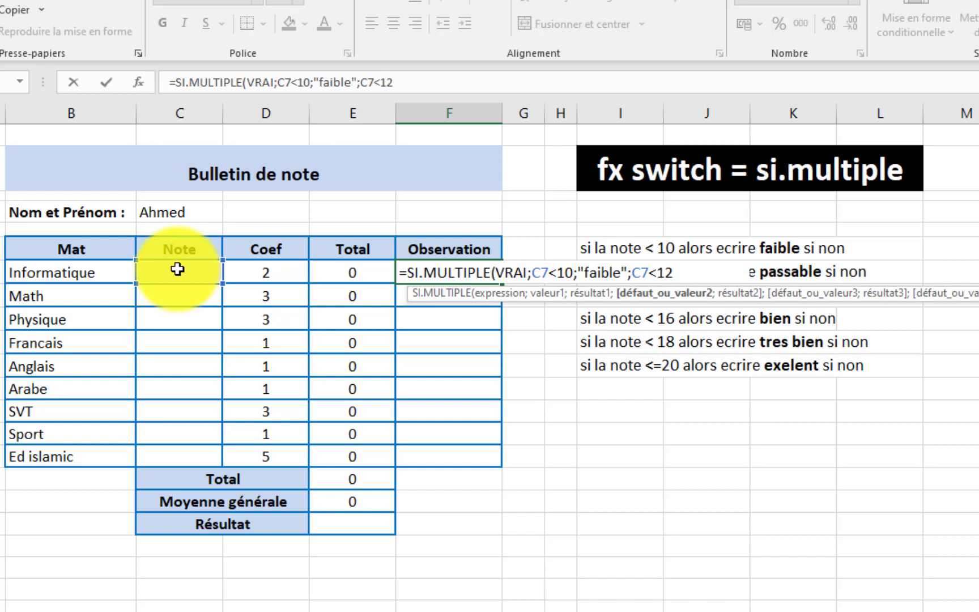
text(;")
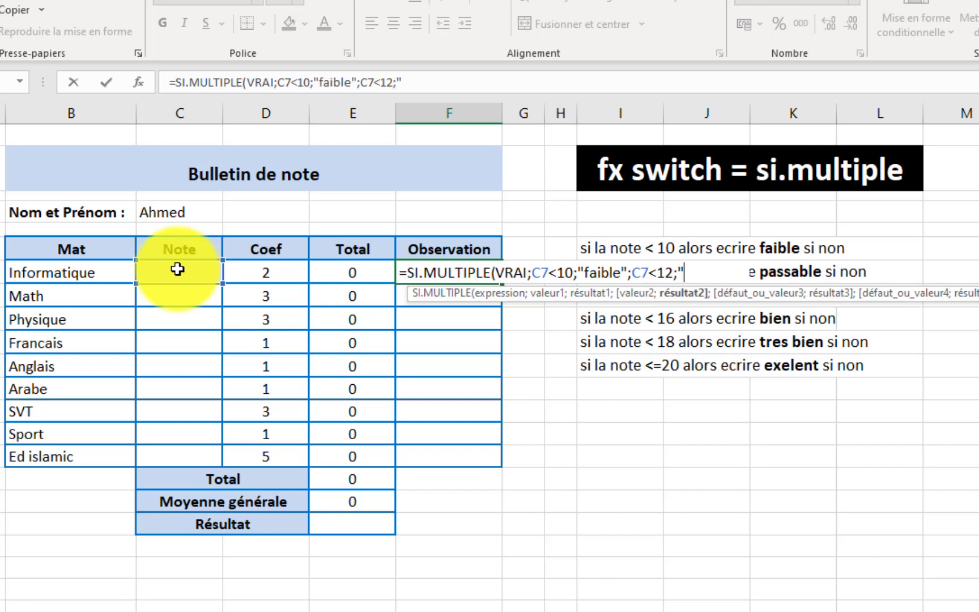
text(passa)
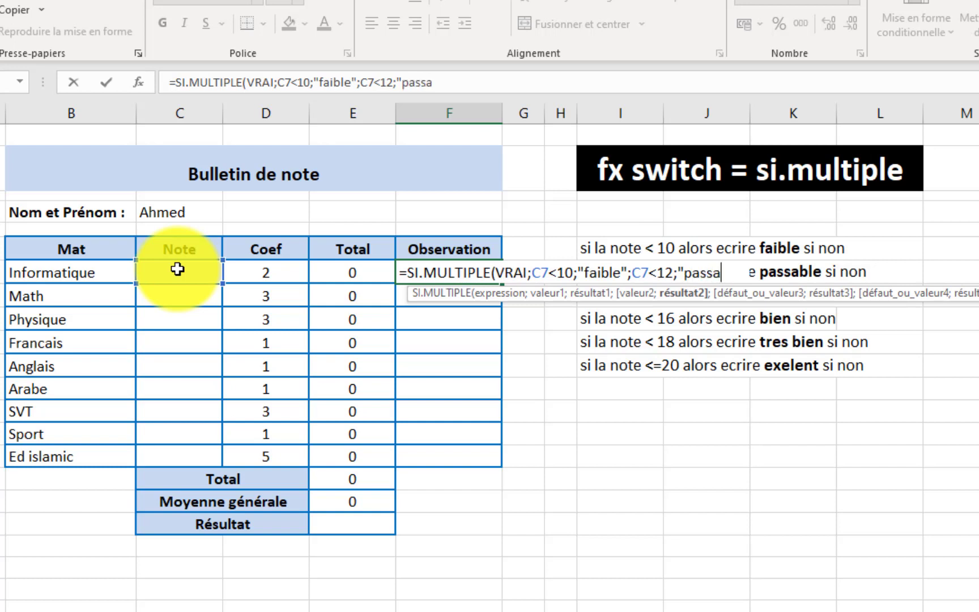
text(ble")
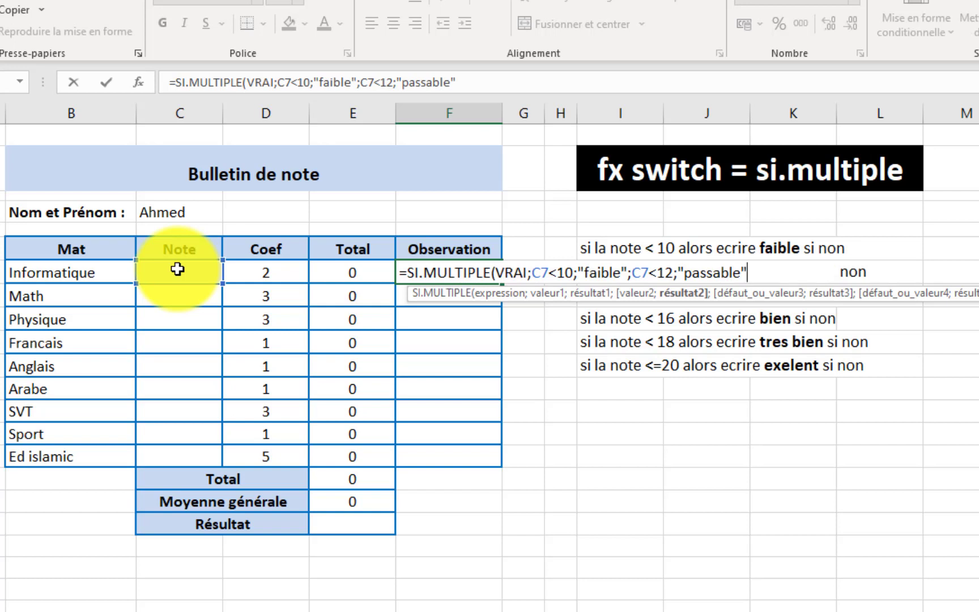
text(;)
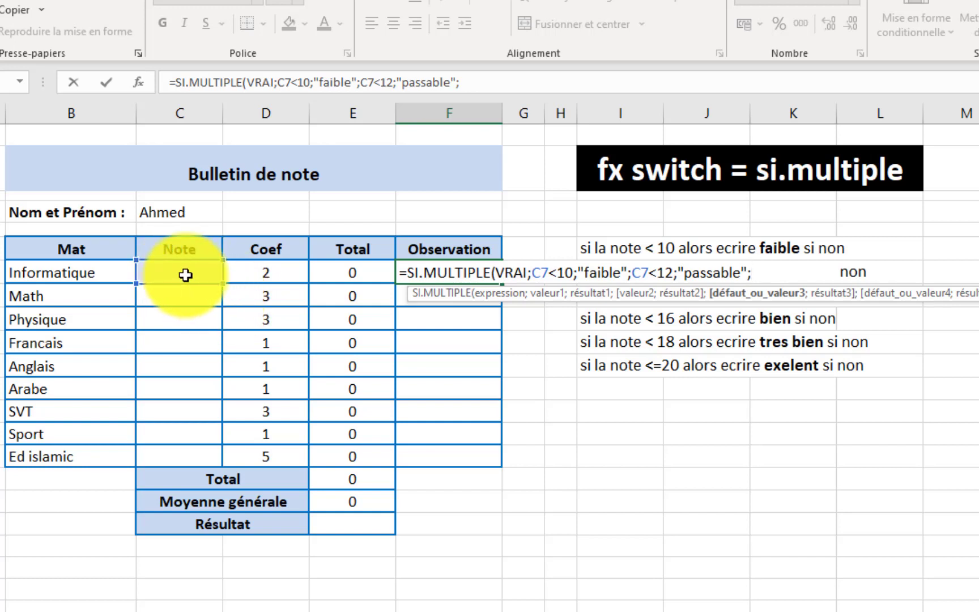
Step: Add the C7<14 'assez bien' and C7<16 'bien' cases
text(c7)
text(<)
text(14)
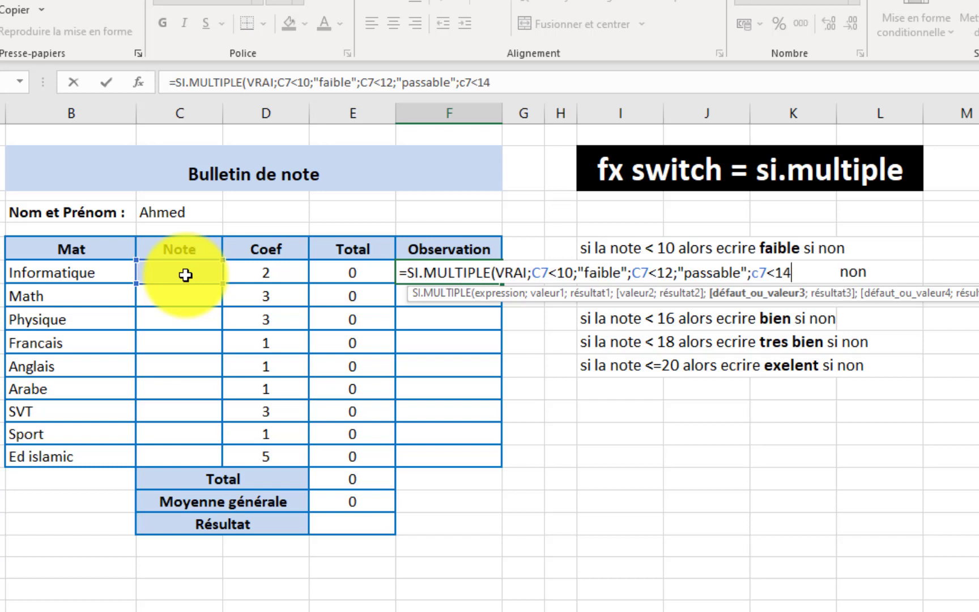
text(;)
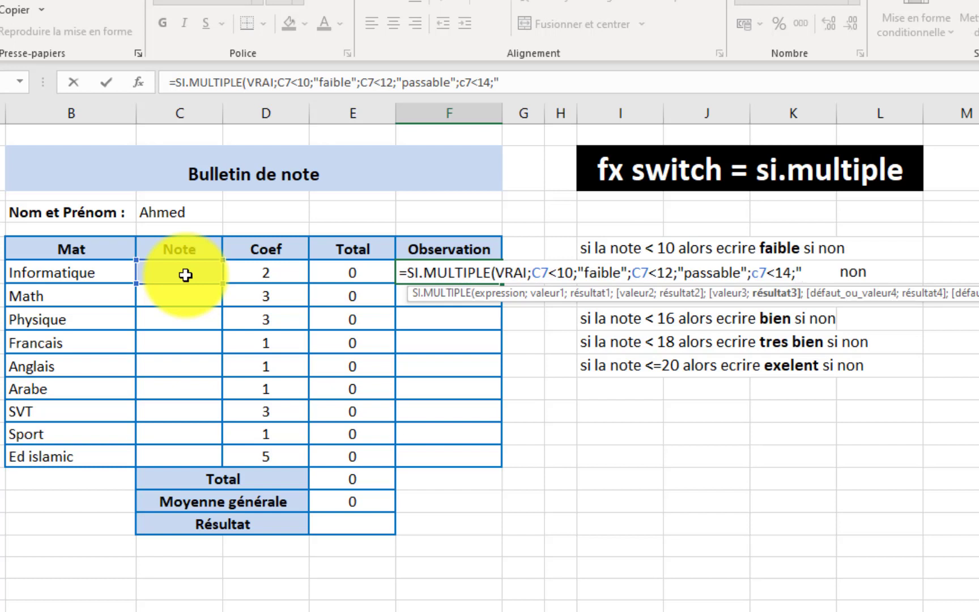
text(q)
key(BackSpace)
text(asse)
text(z bien)
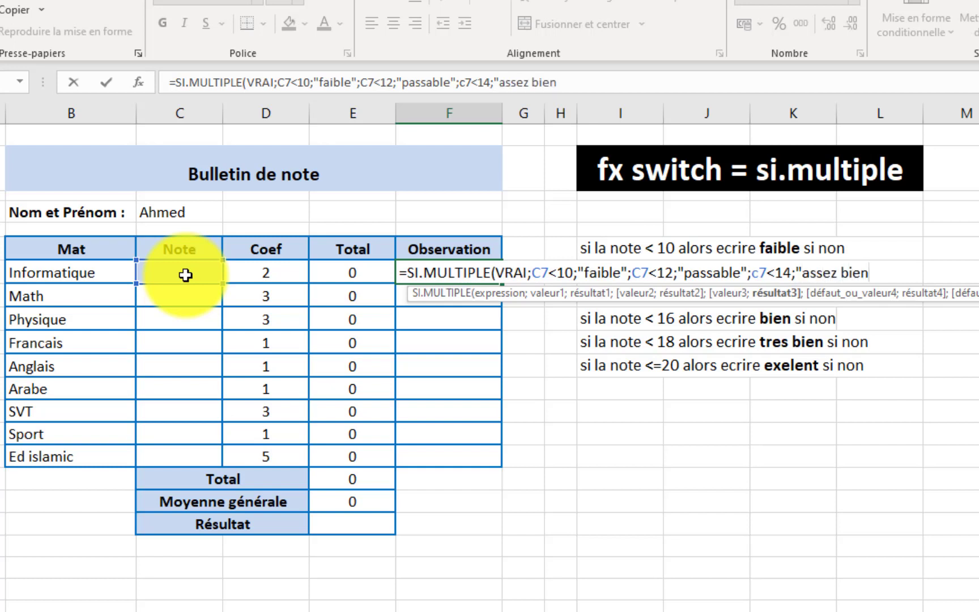
text(";)
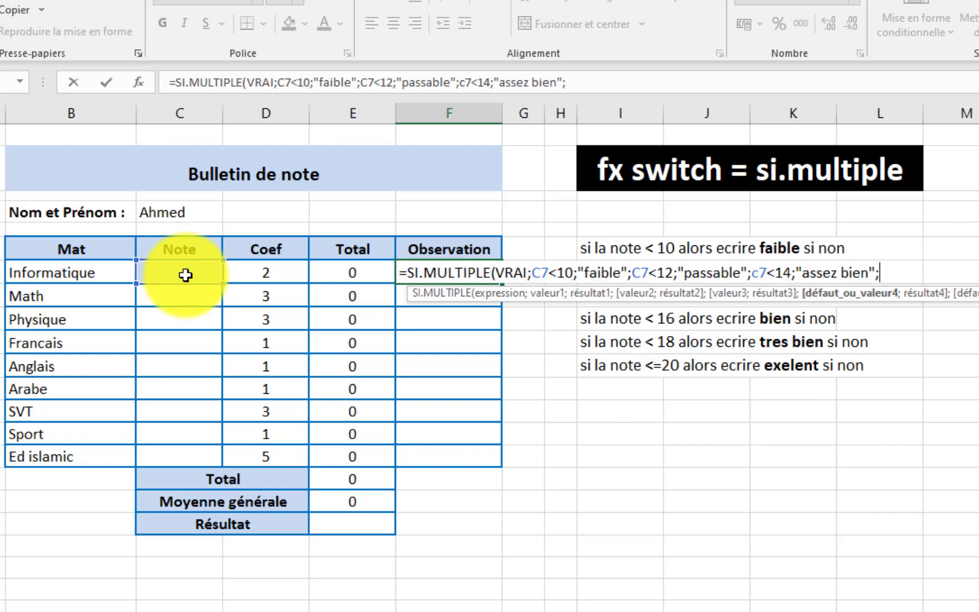
text(c7)
text(<)
text(16)
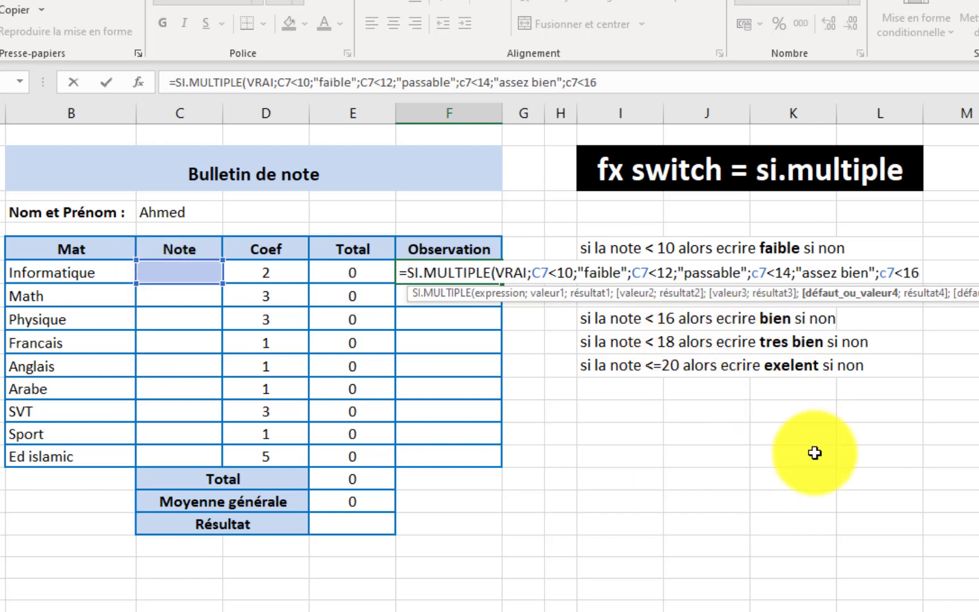
text(;)
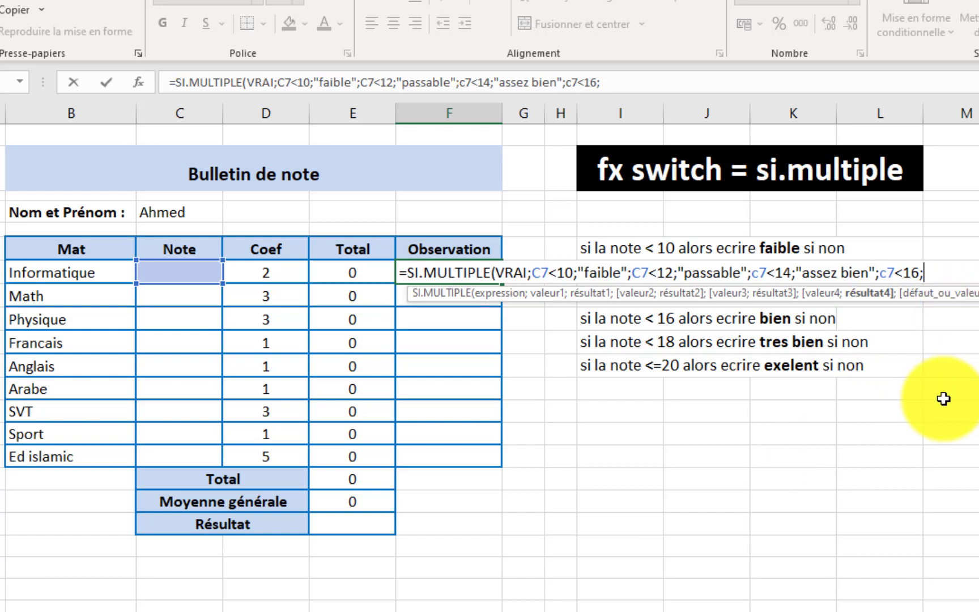
text(")
text(b)
text(ien")
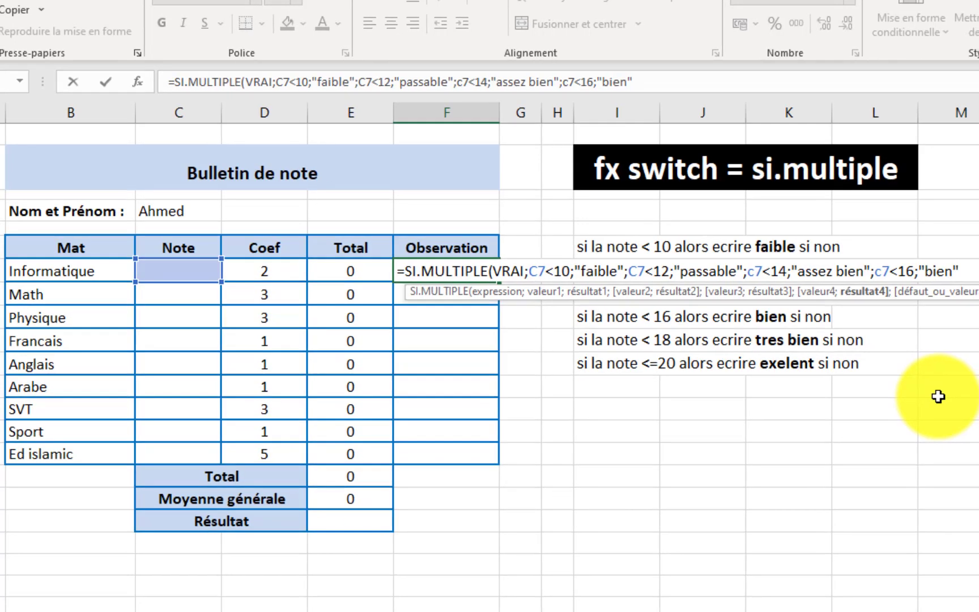
text(;)
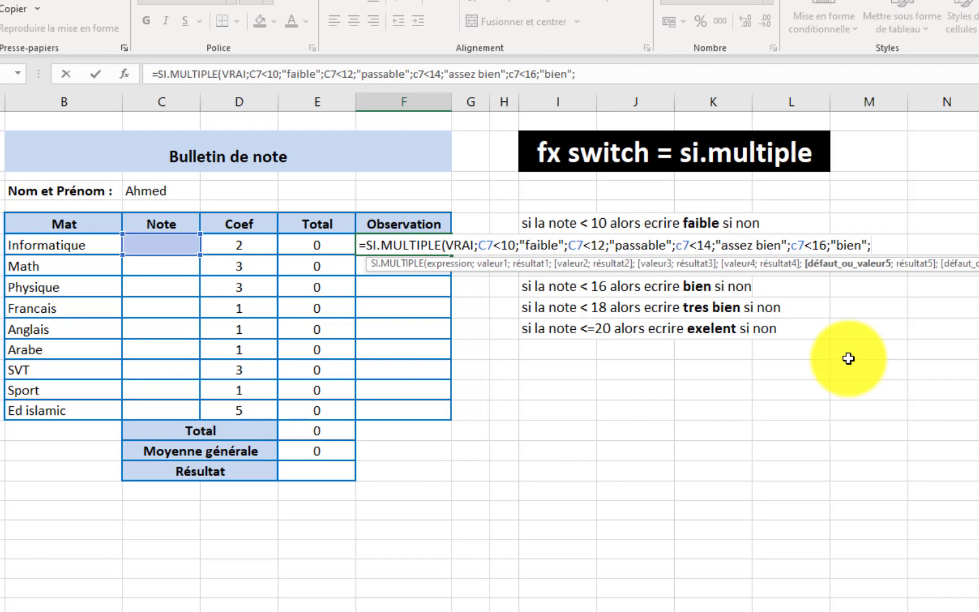
Step: Add the C7<18 'tres bien' and C7<=20 'excellent' cases and close the parenthesis
text(c7)
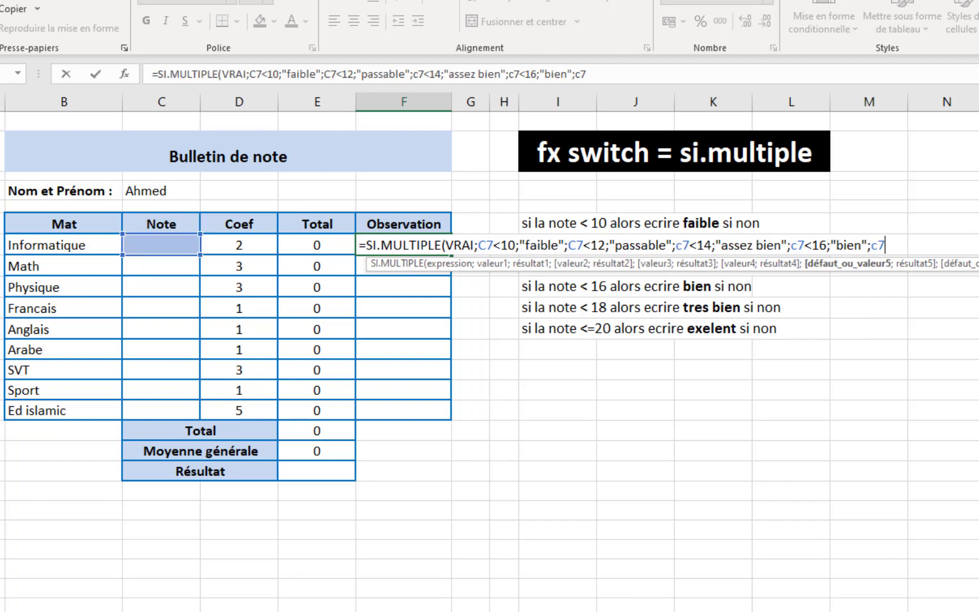
text(<)
text(18)
text(;)
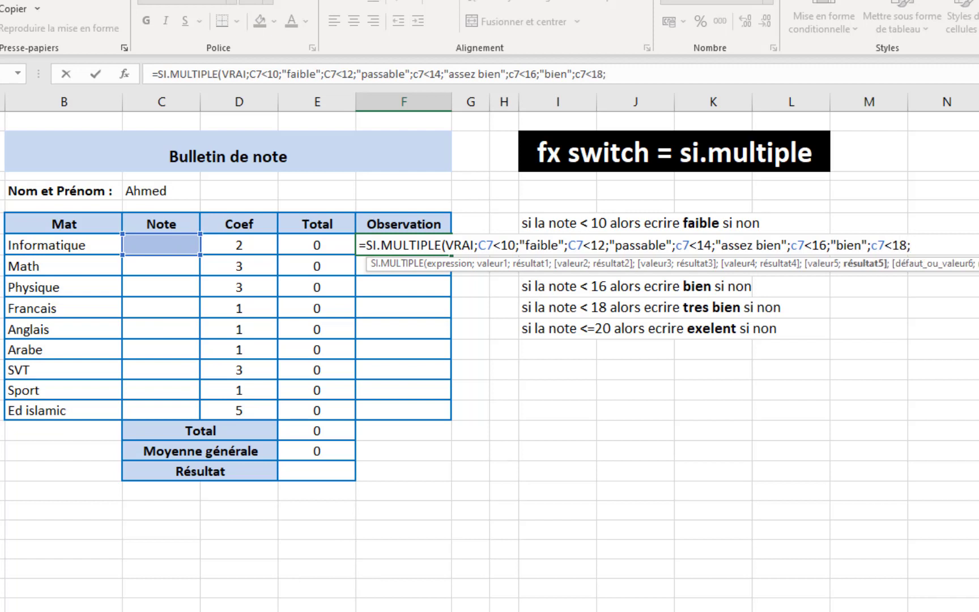
text(")
text(tr)
text(es bien)
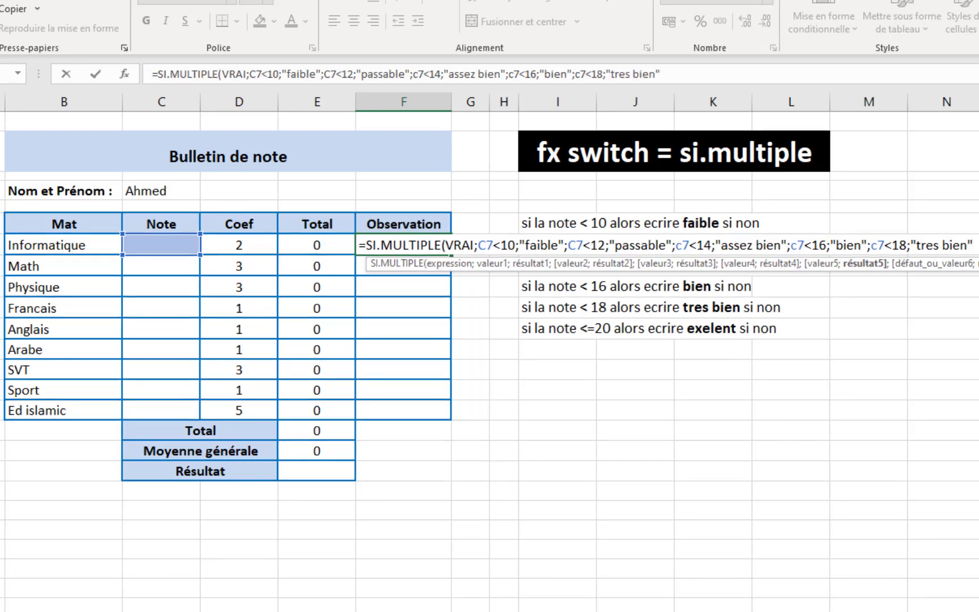
text(")
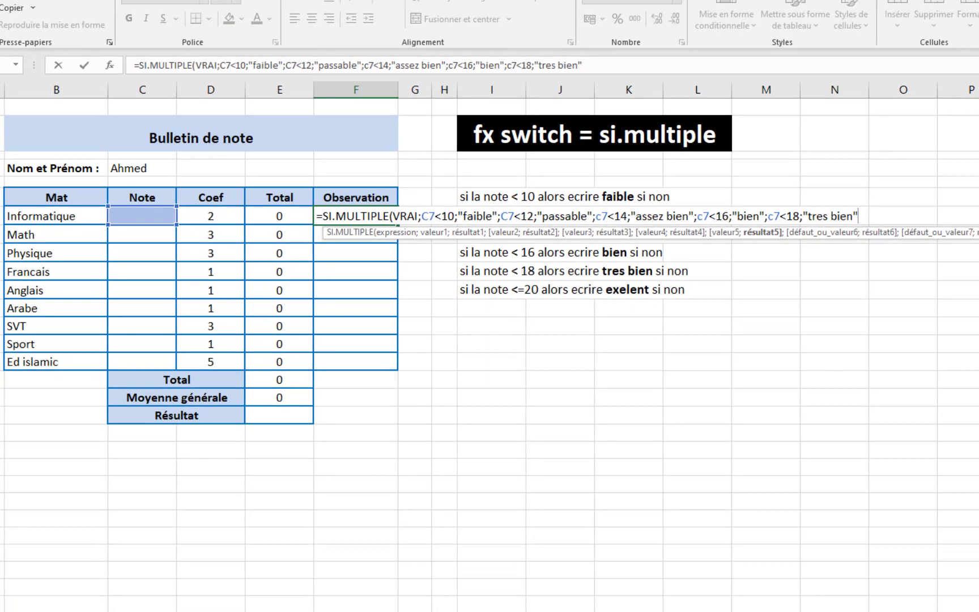
text(;)
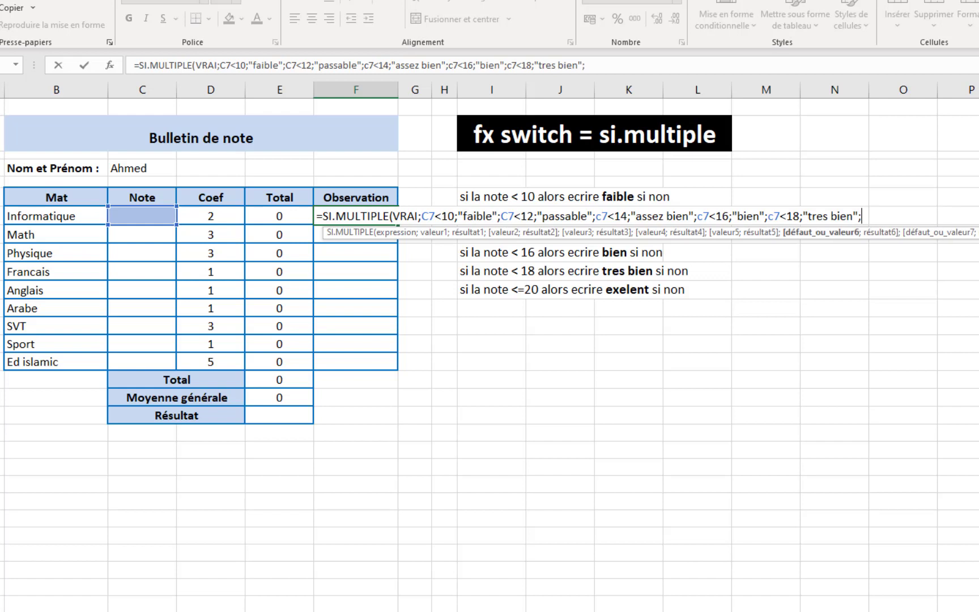
text(c7<=)
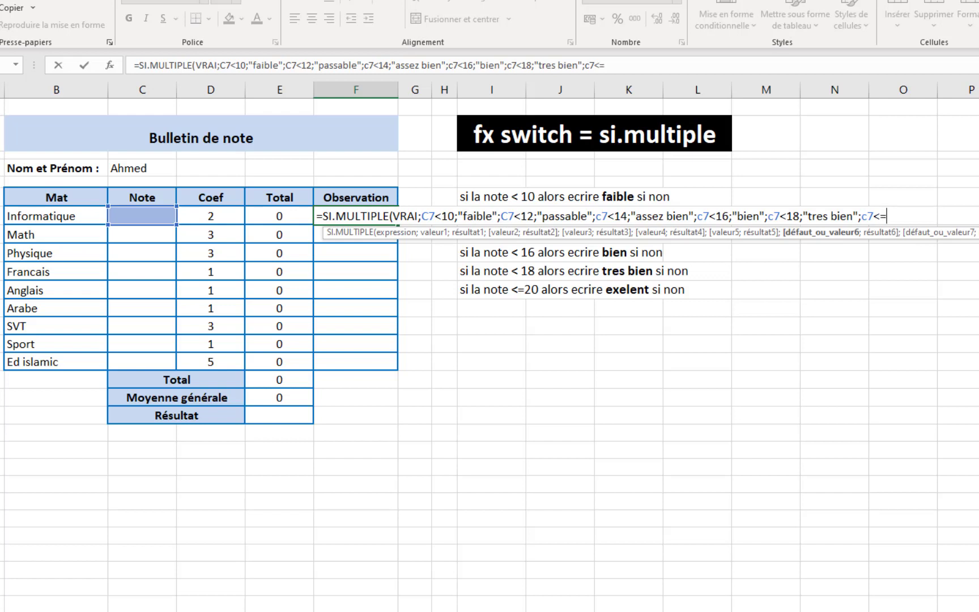
text(20;)
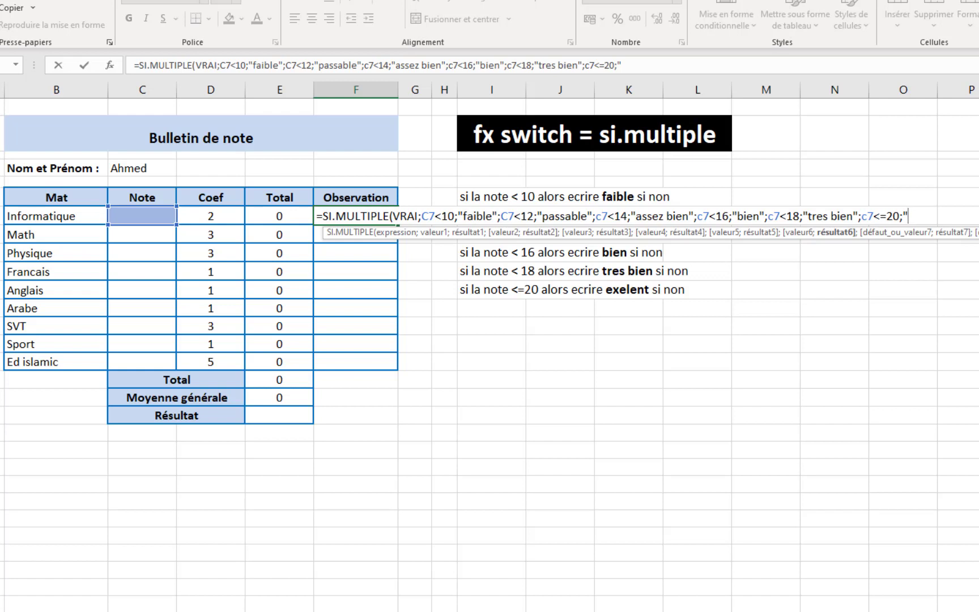
text(ex)
text(elent)
key(BackSpace)
key(BackSpace)
key(BackSpace)
text(cellent")
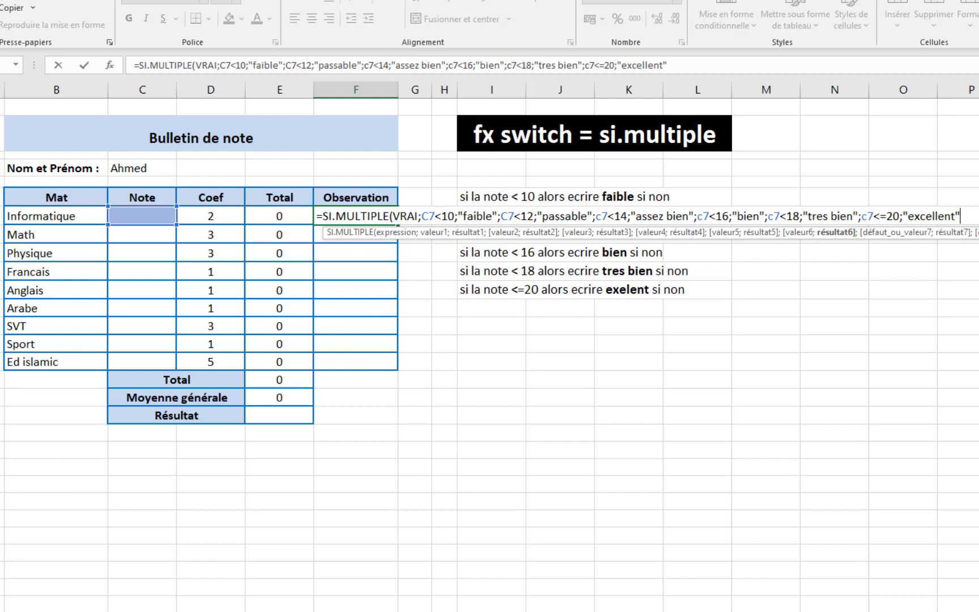
text())
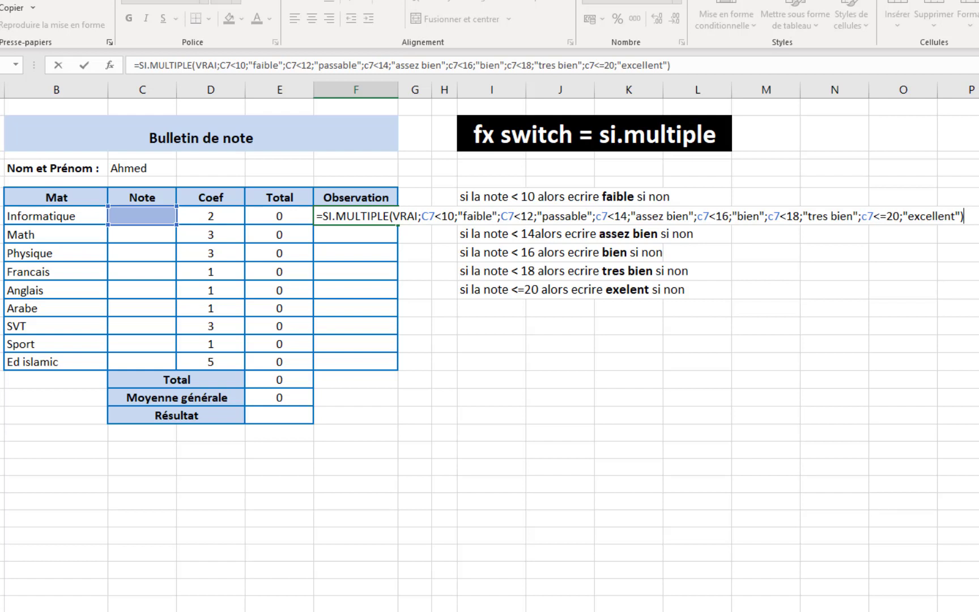
Step: Commit the Observation formula and copy it from F7 down to the Ed islamic row
key(Return)
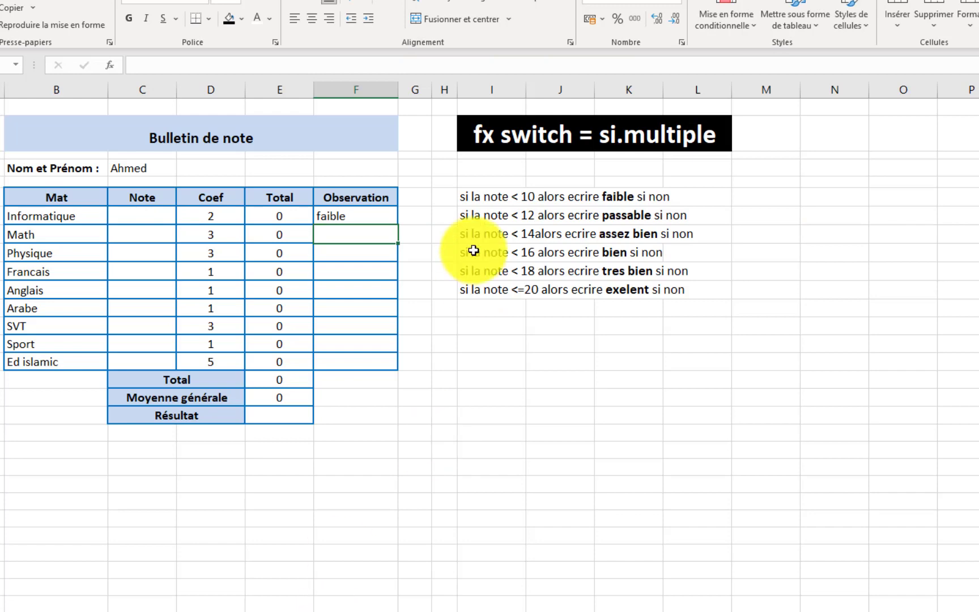
click(363, 216)
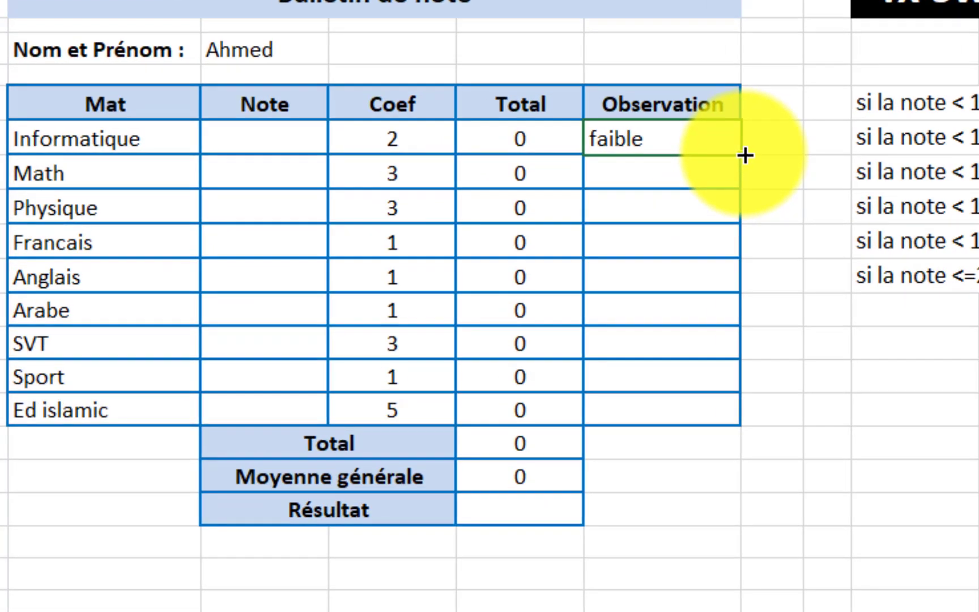
double_click(745, 155)
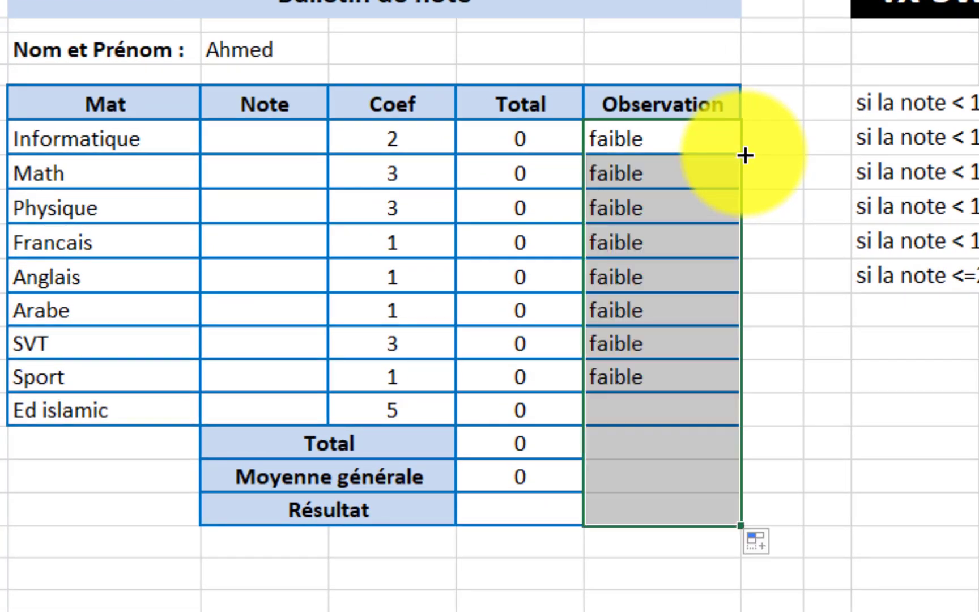
key(ctrl+z)
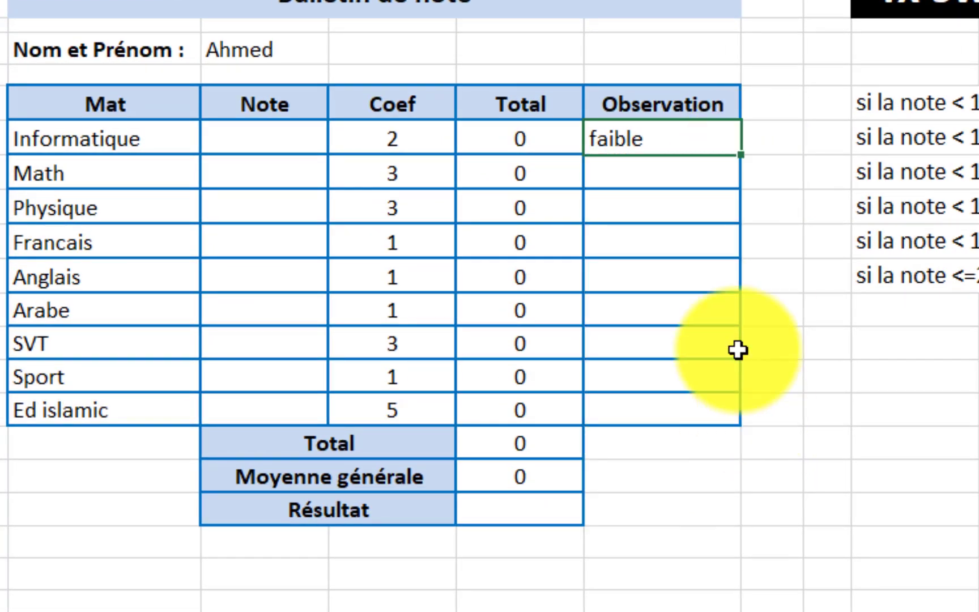
drag(746, 154, 746, 422)
click(530, 517)
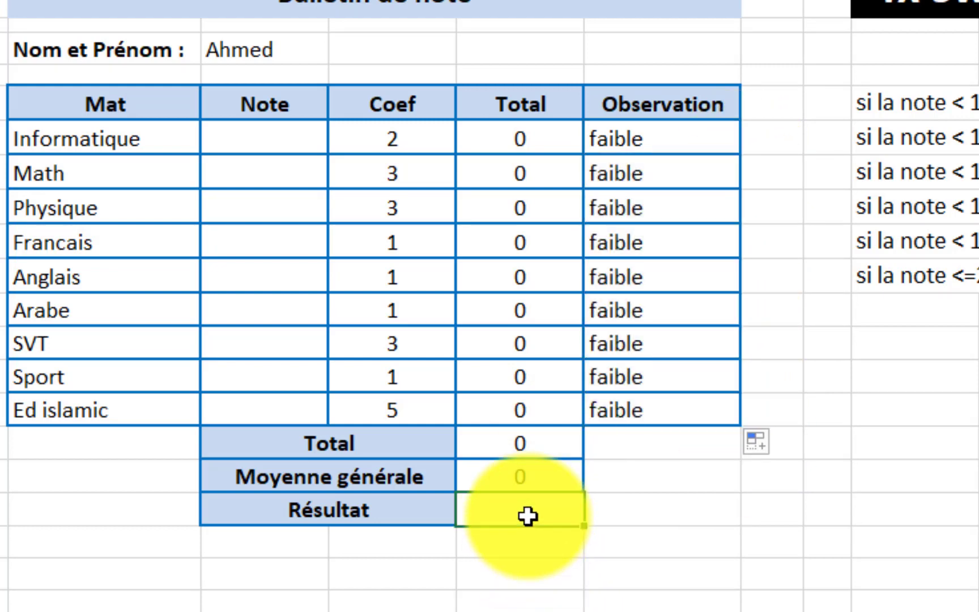
scroll(542, 511, down, 2)
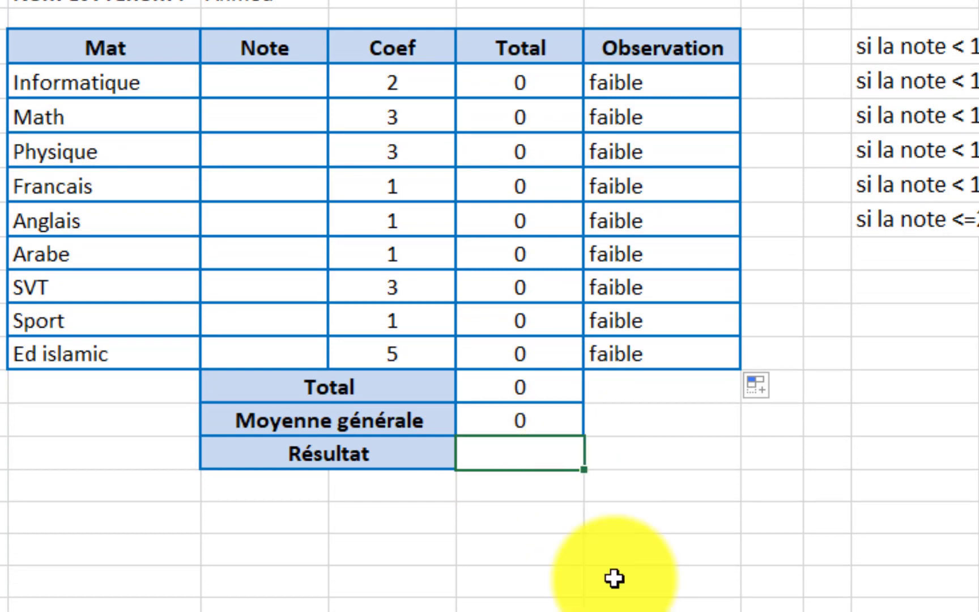
Step: Enter =SI(E17<10;"echec";"admis") in the Résultat cell
text(=s)
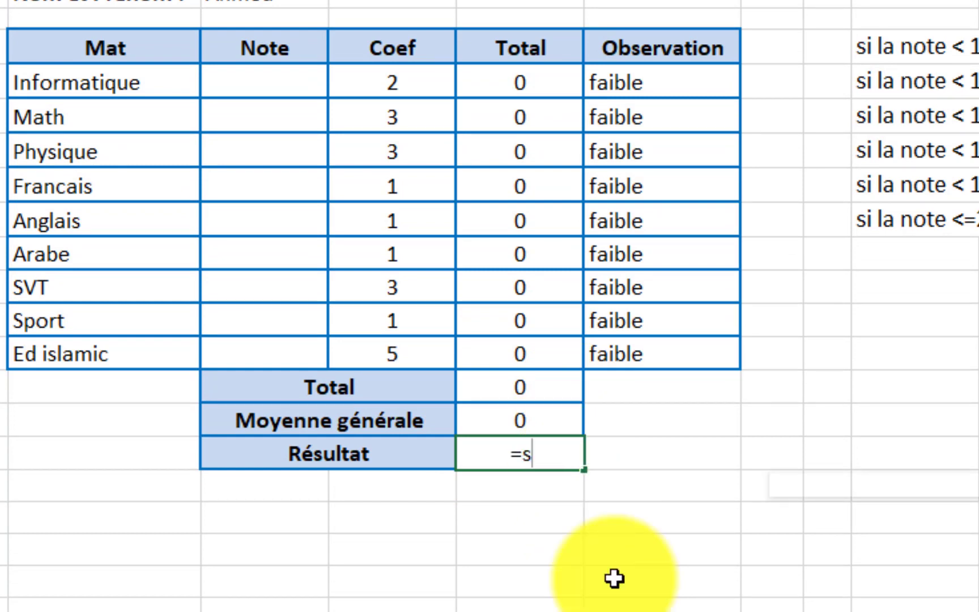
text(i)
key(Tab)
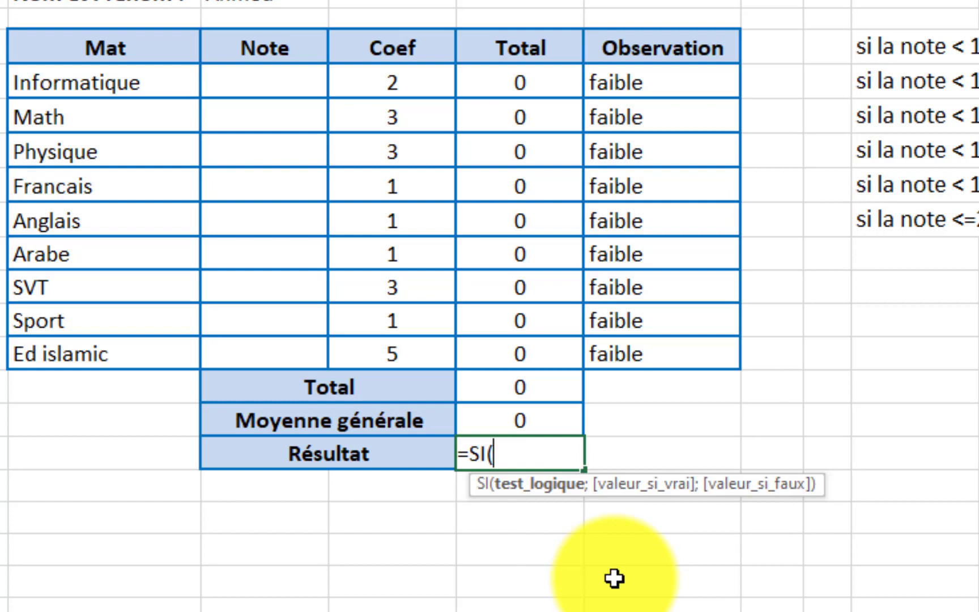
click(527, 425)
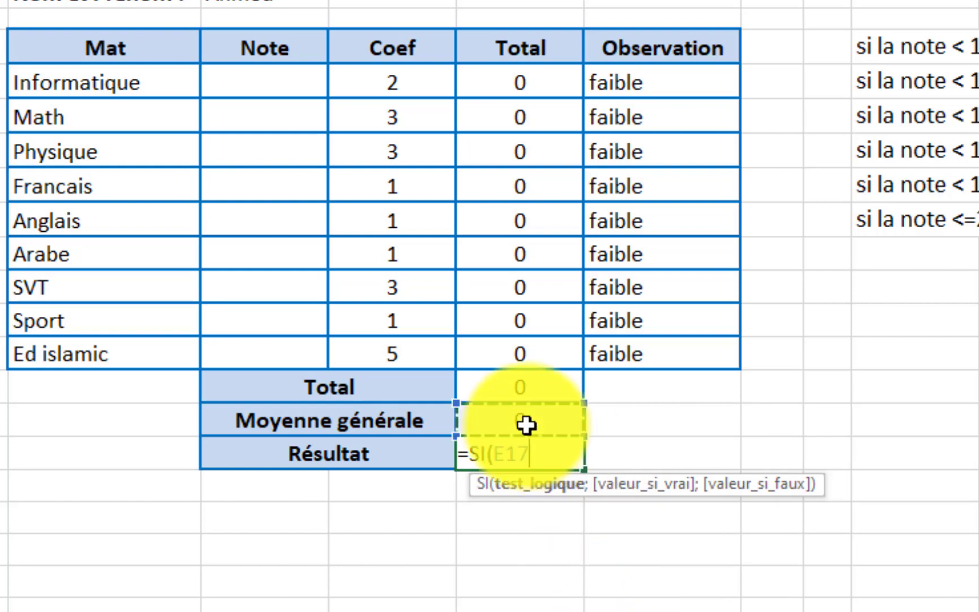
text(<)
text(10,)
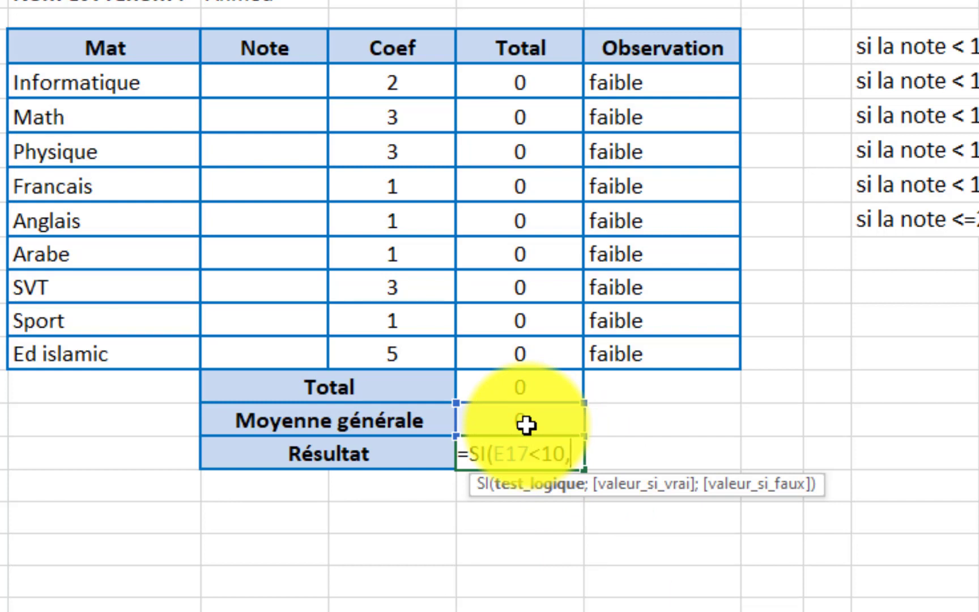
key(BackSpace)
text(;)
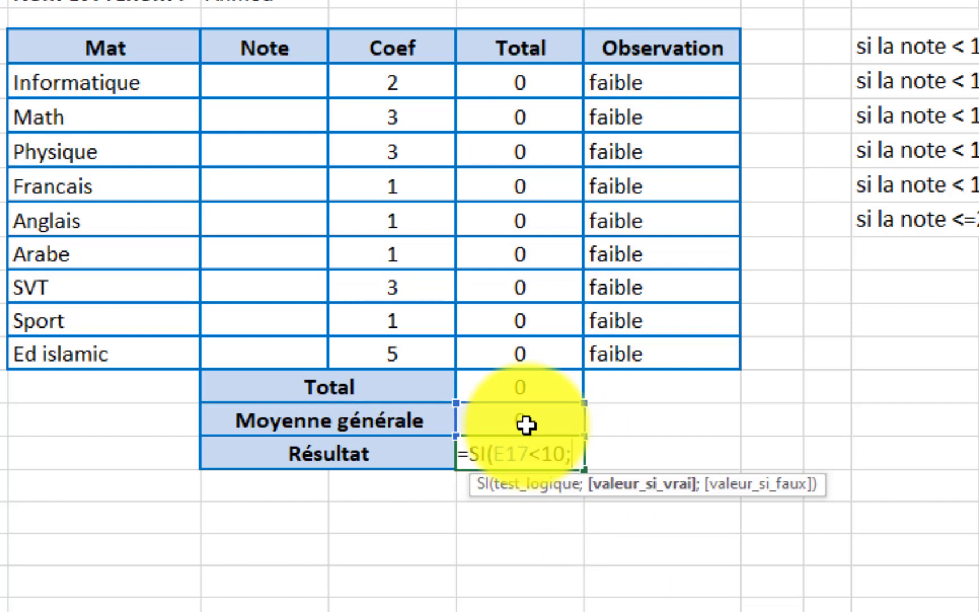
text(")
text(ech)
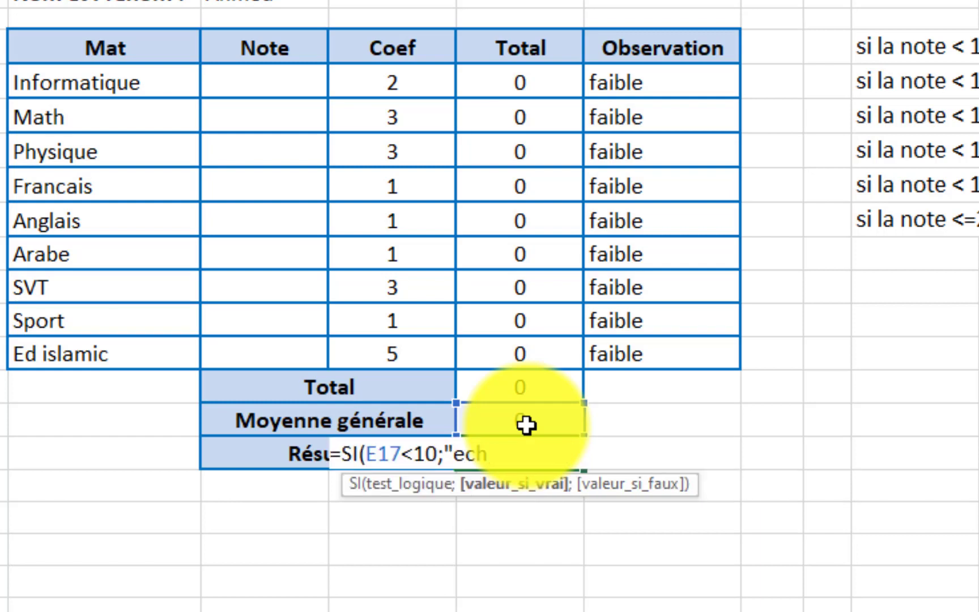
text(ec")
text(;")
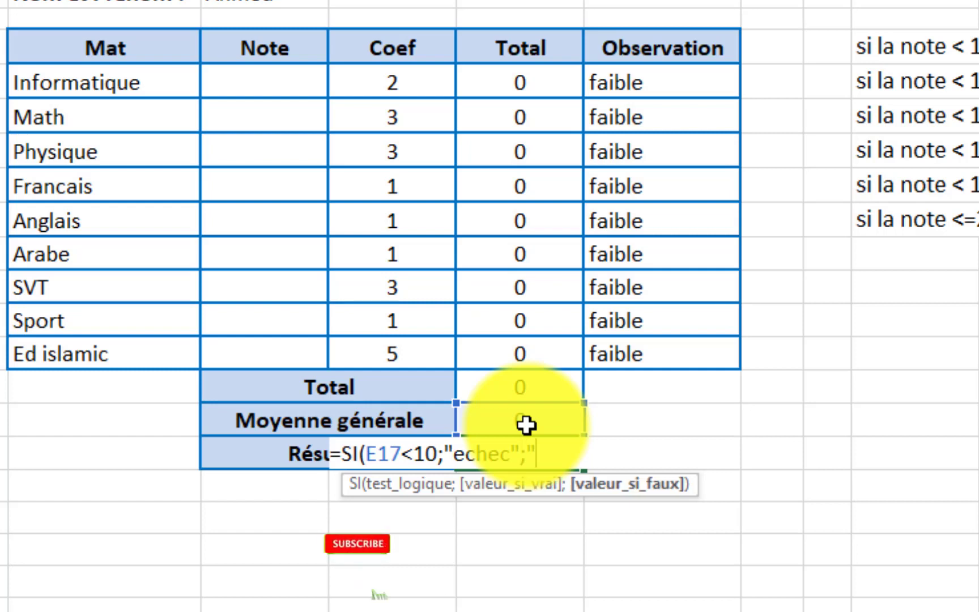
text(ad)
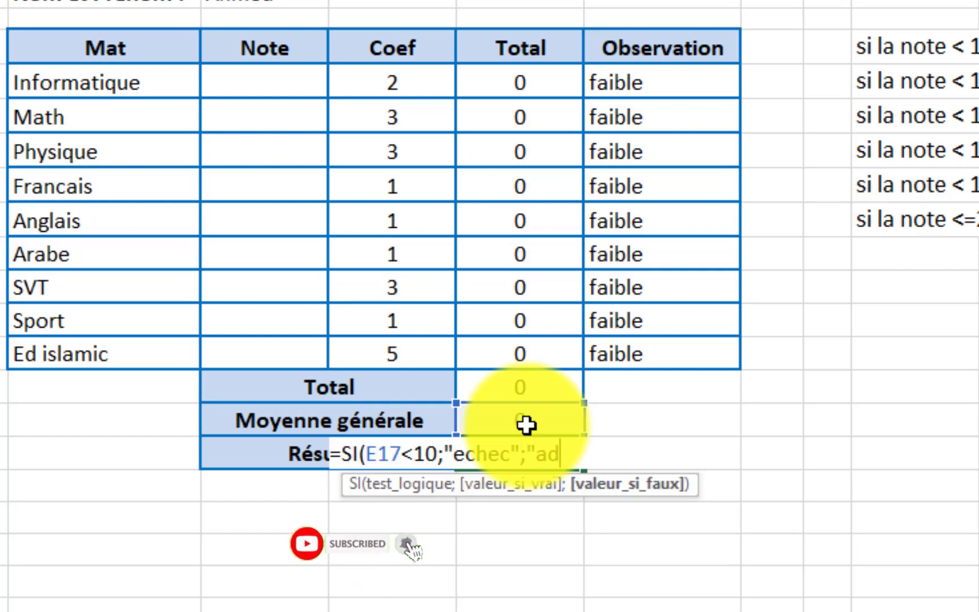
text(mis")
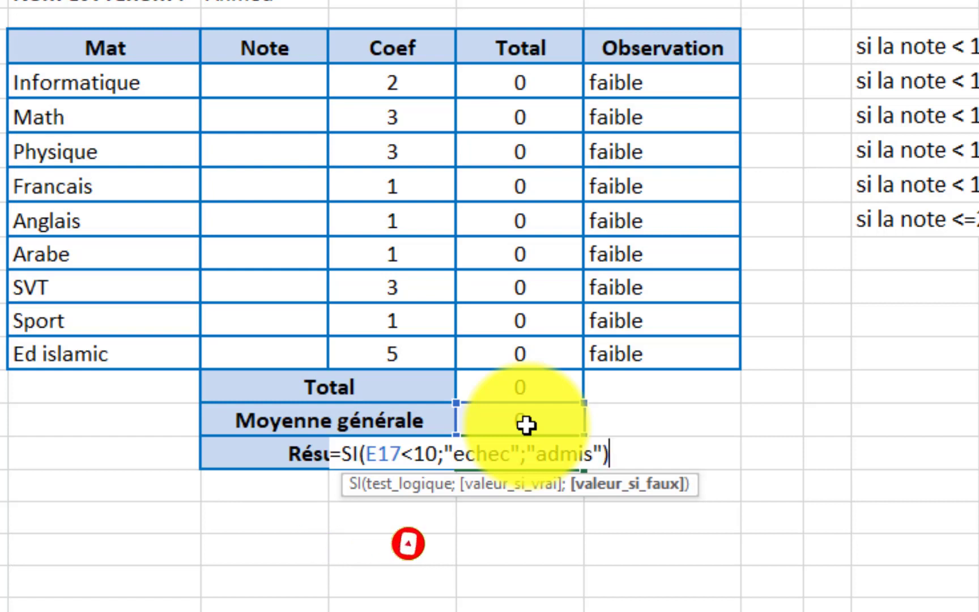
text())
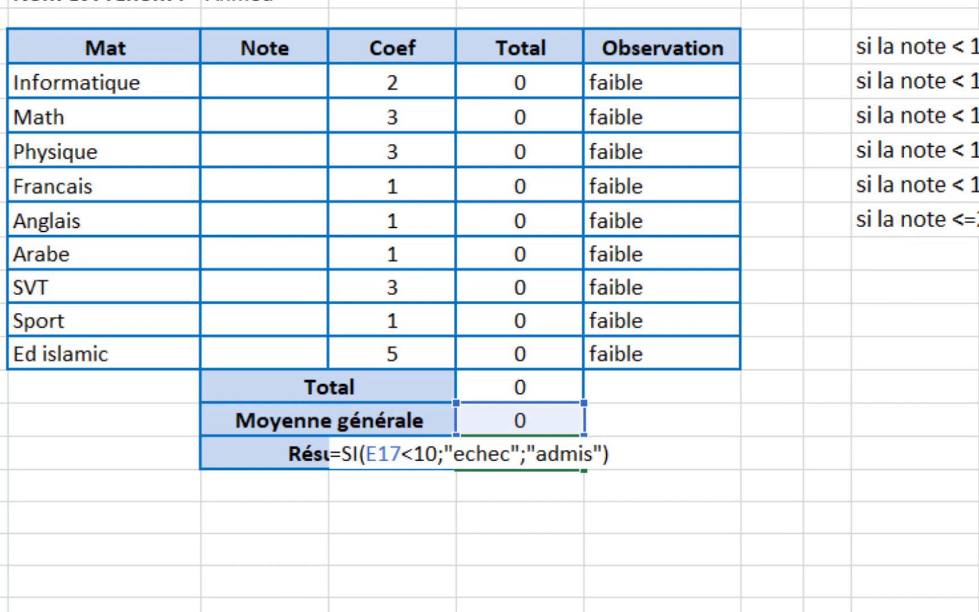
key(Return)
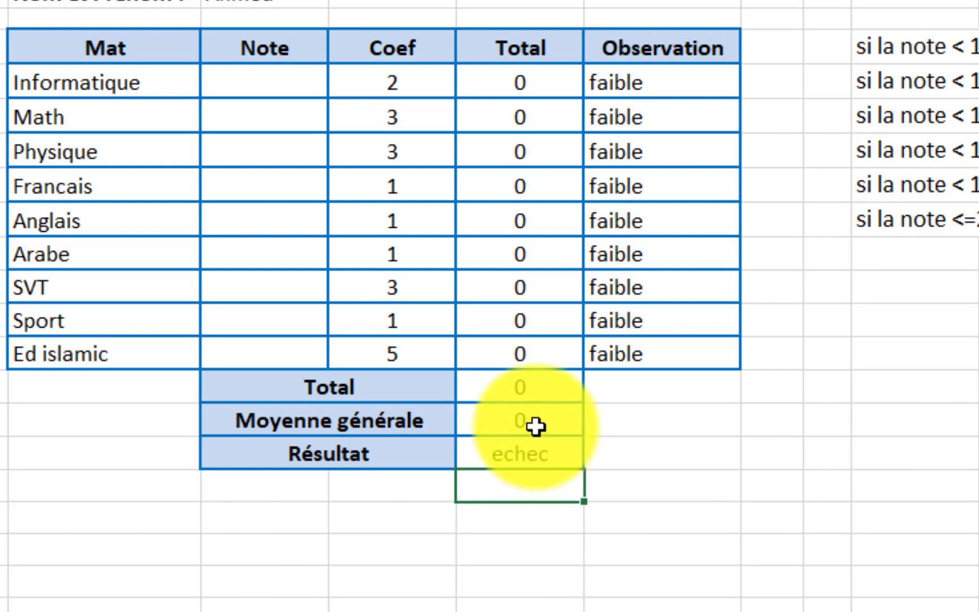
click(533, 459)
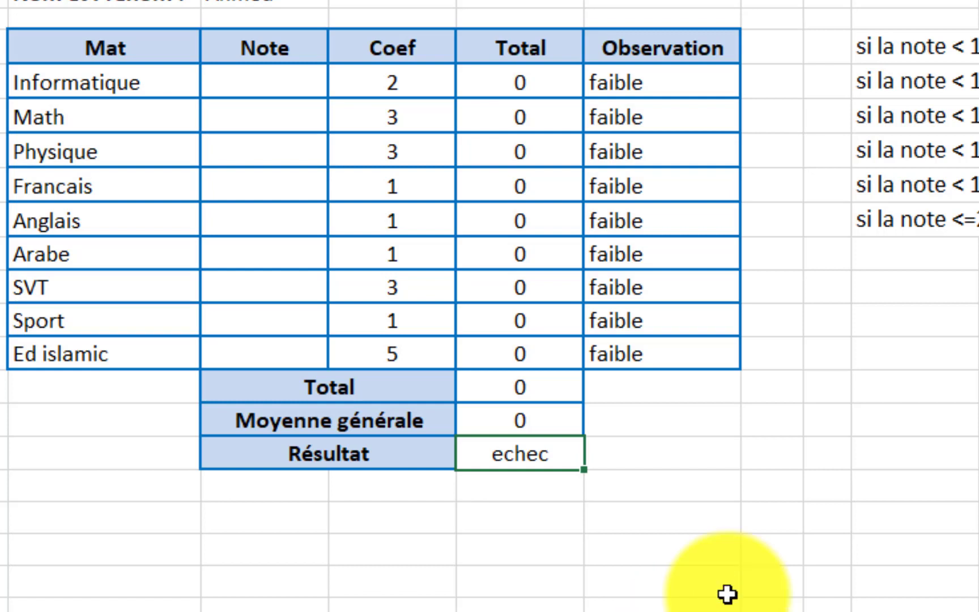
Step: Enter =SI.MULTIPLE(VRAI;E17<10;"echec";"admis") in the cell below Résultat
click(503, 490)
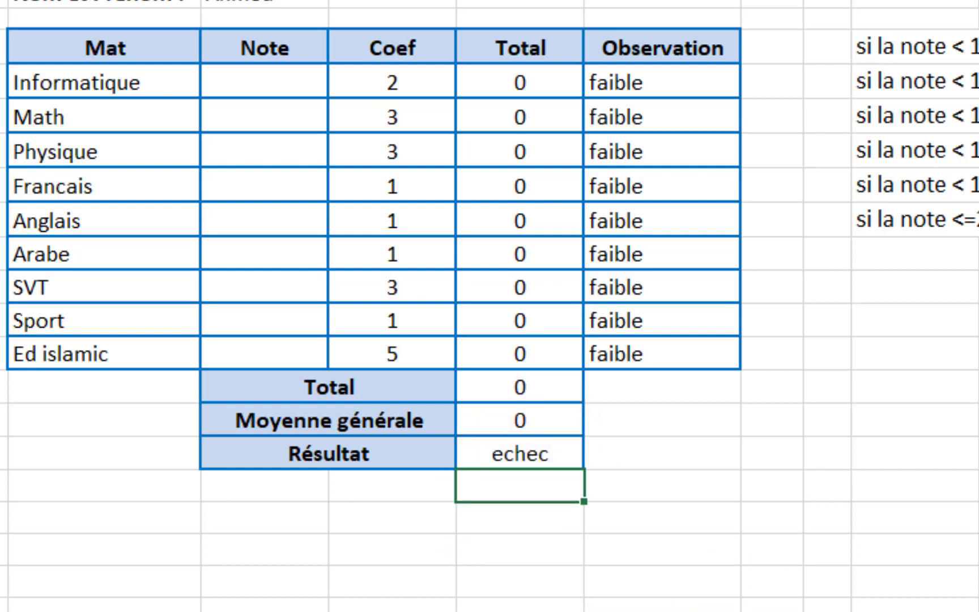
text(=)
text(si)
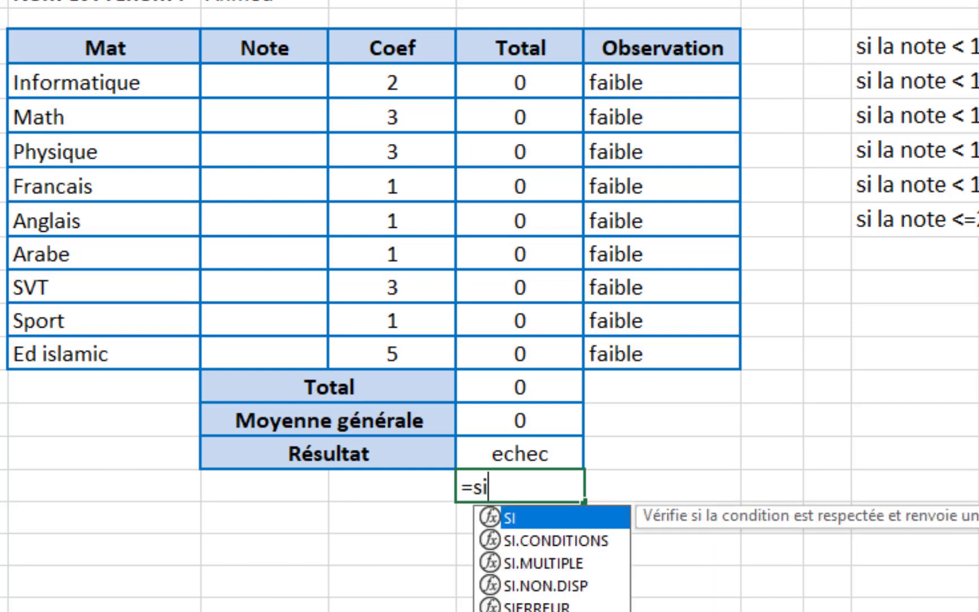
text(.m)
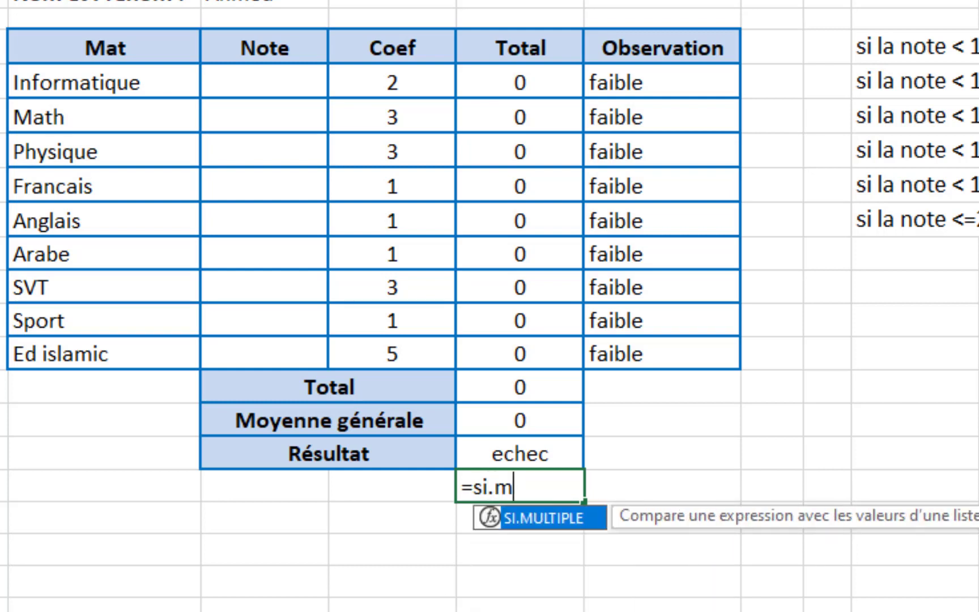
key(Tab)
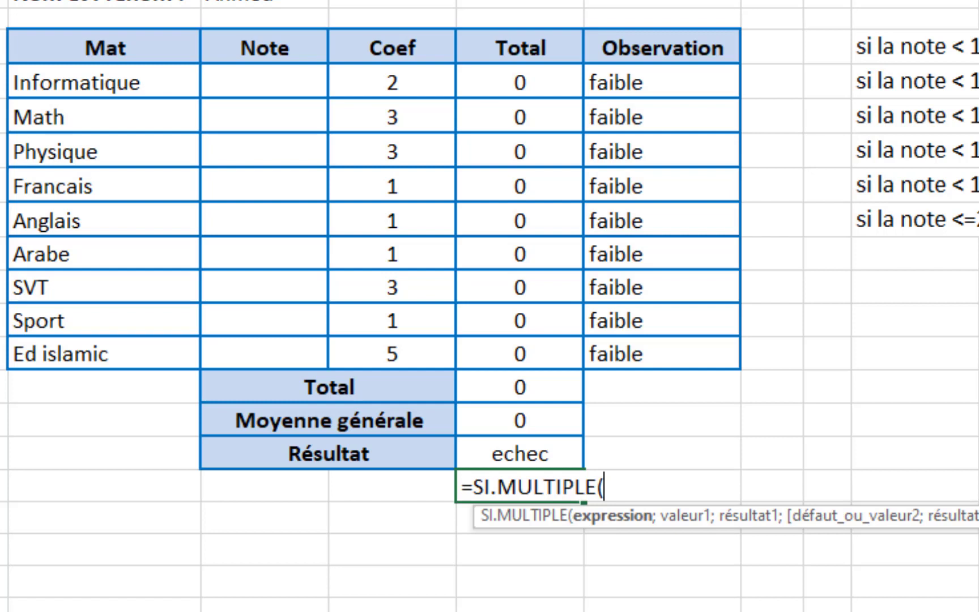
text(vrai)
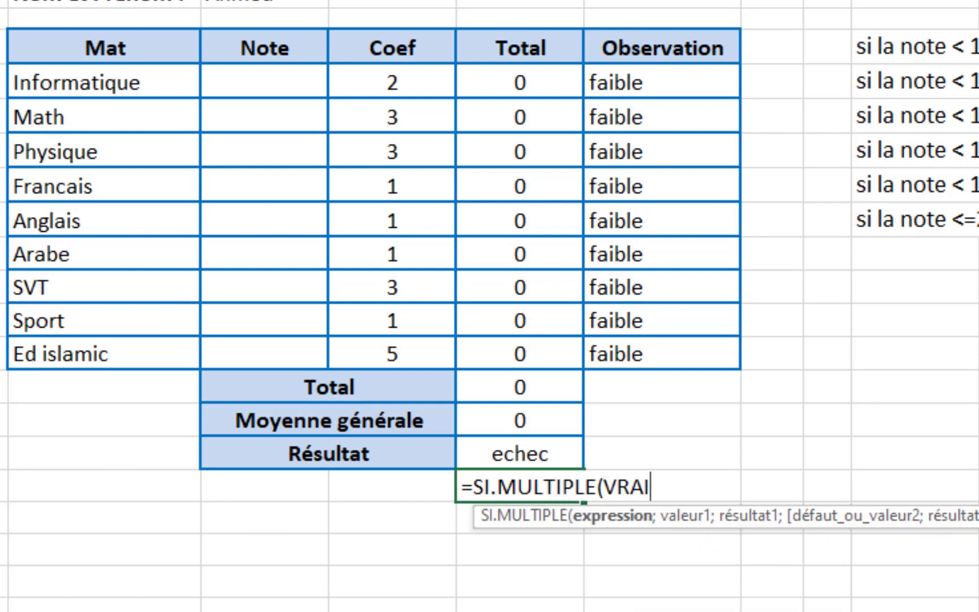
text(;)
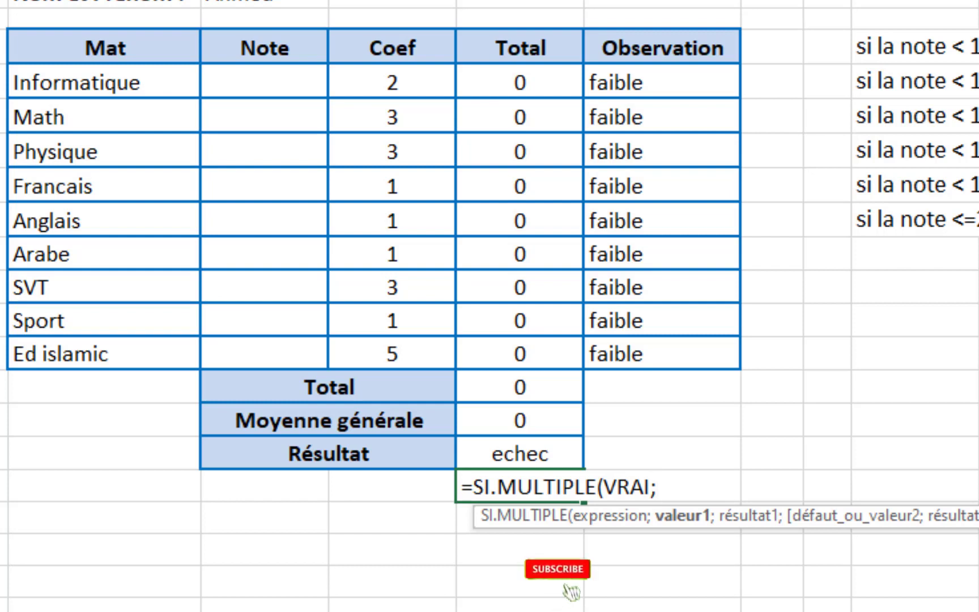
click(514, 420)
text(<)
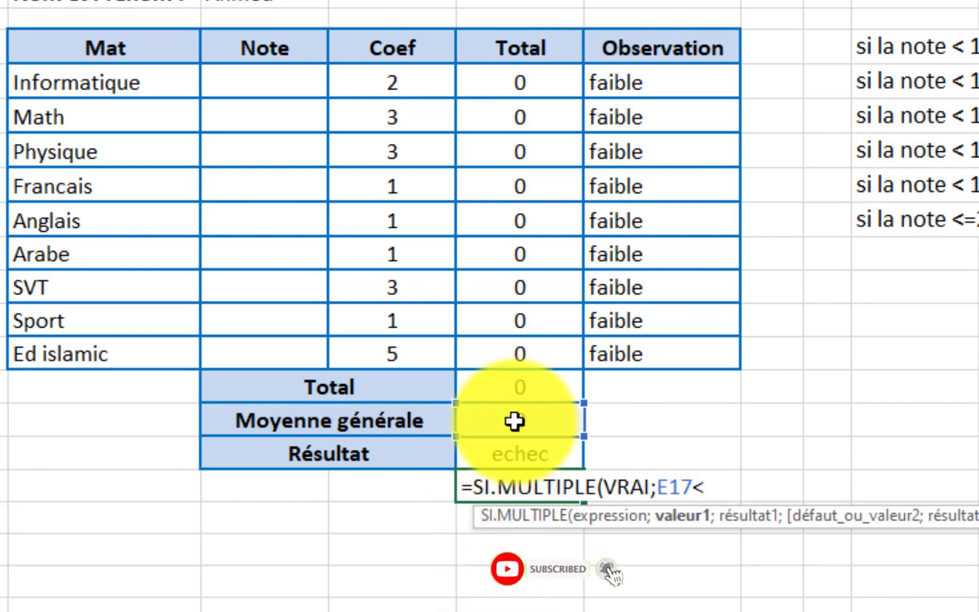
text(10)
text(;")
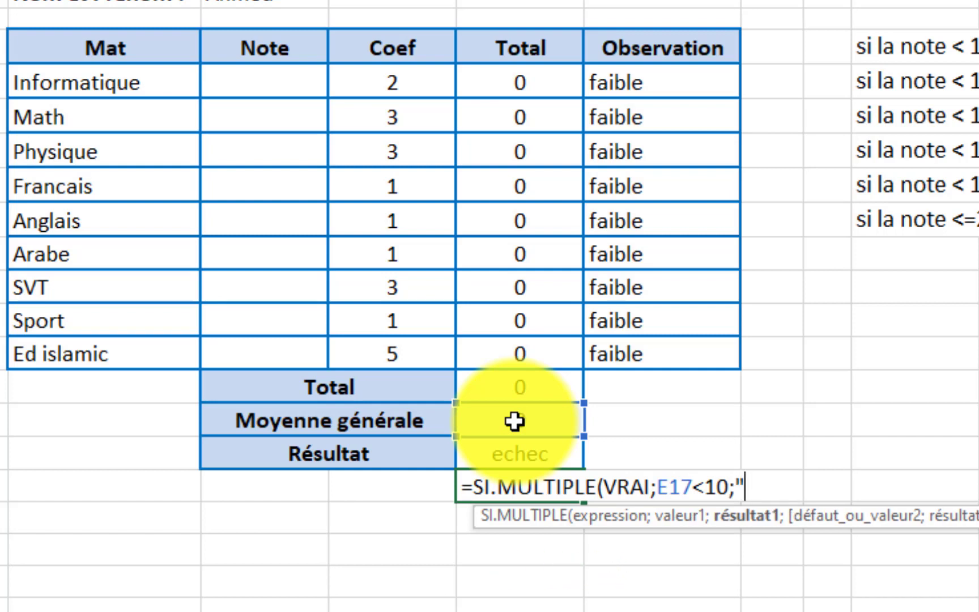
text(echec)
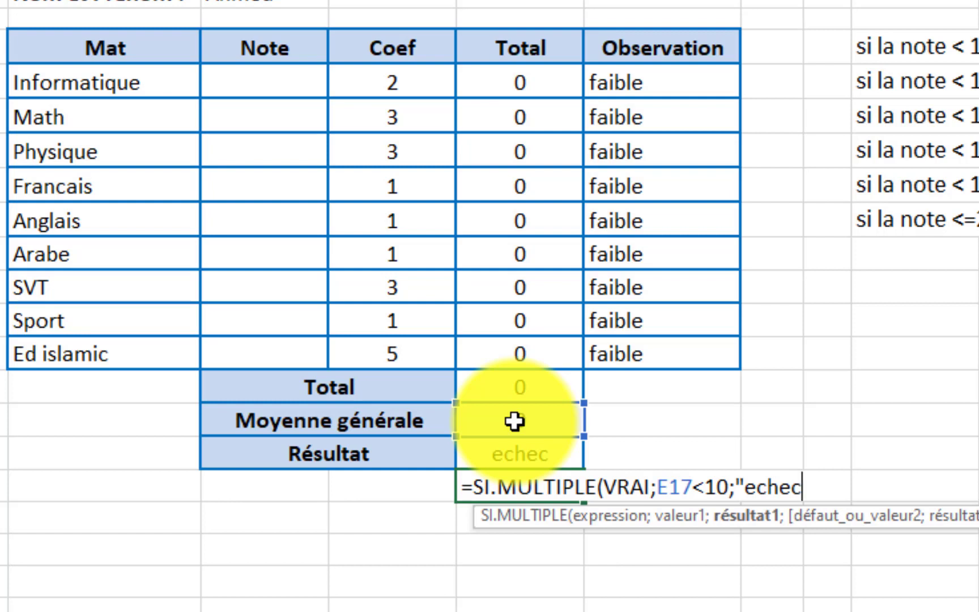
text(";)
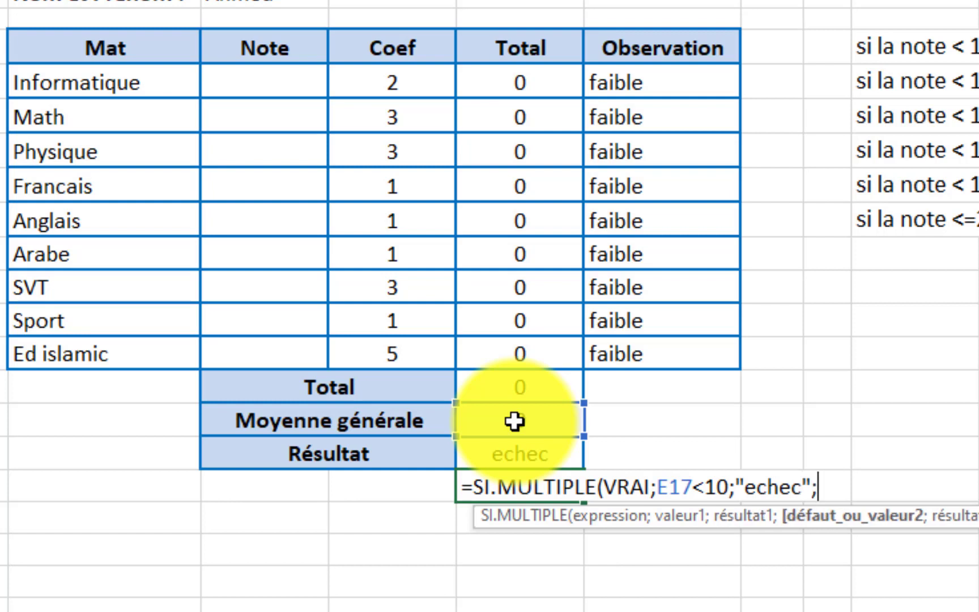
text(")
text(admis)
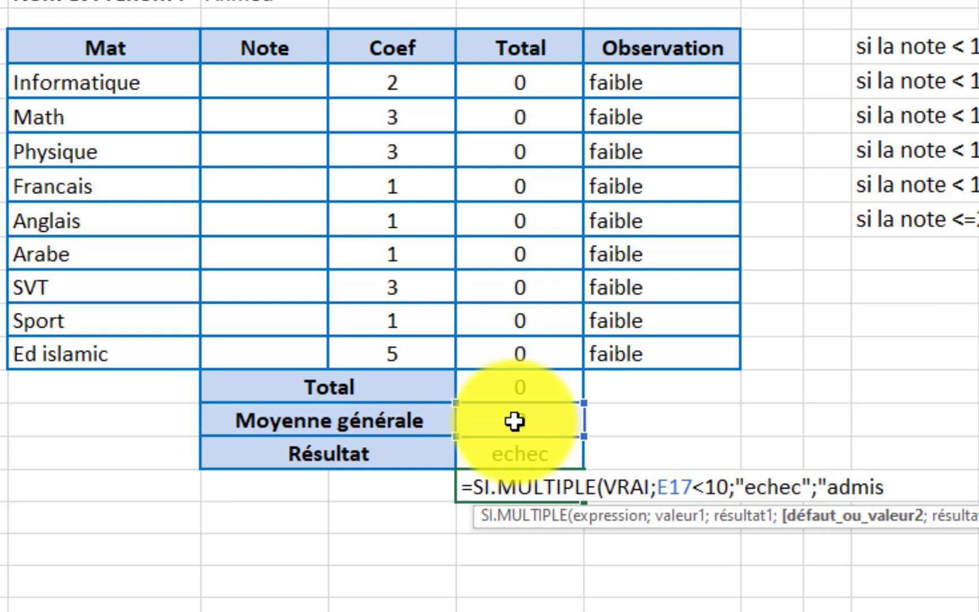
text("))
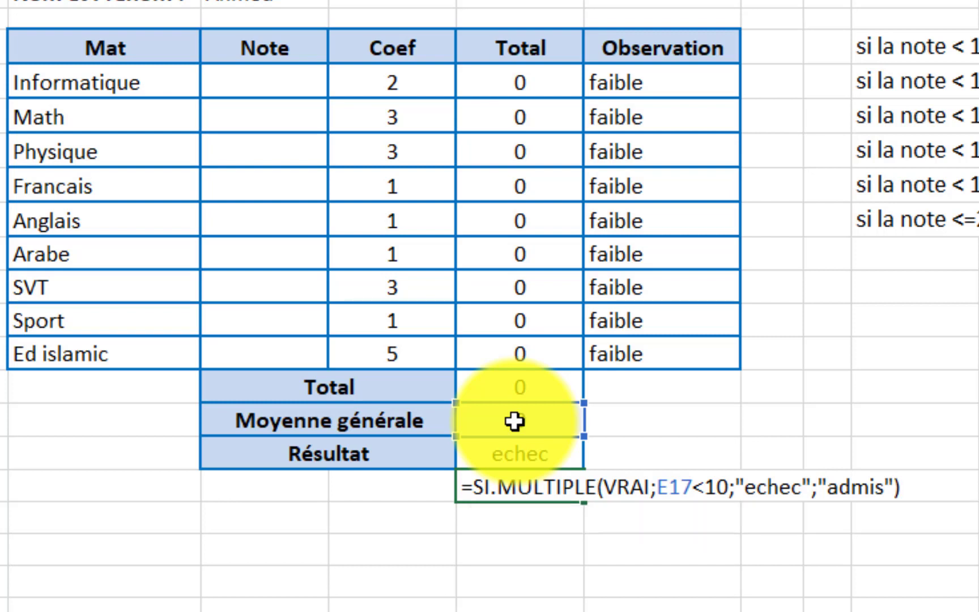
key(Return)
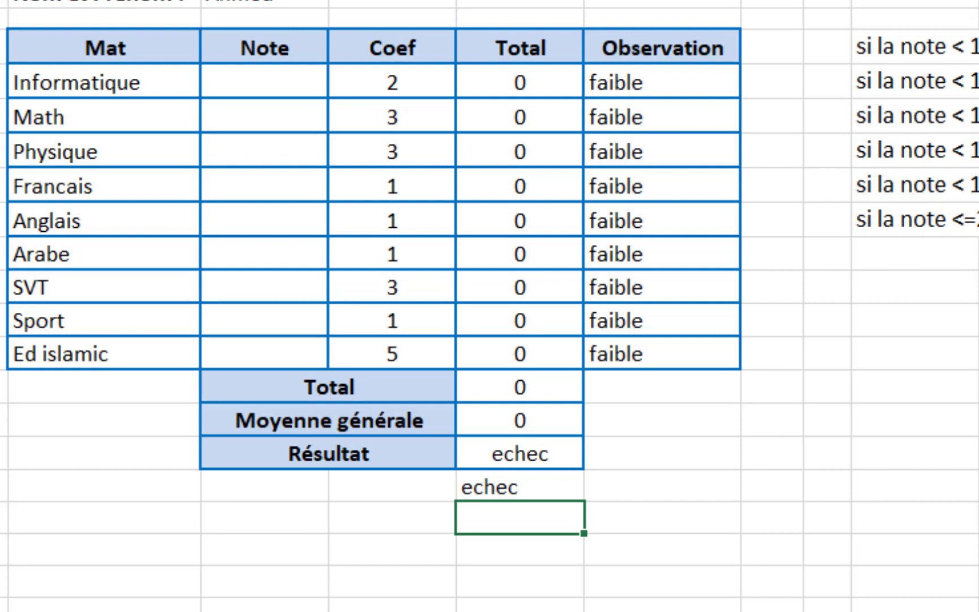
Step: Enter grades 14, 15, 17, 20, 20, 18, 18, 20, 14 from Informatique to Ed islamic
click(280, 85)
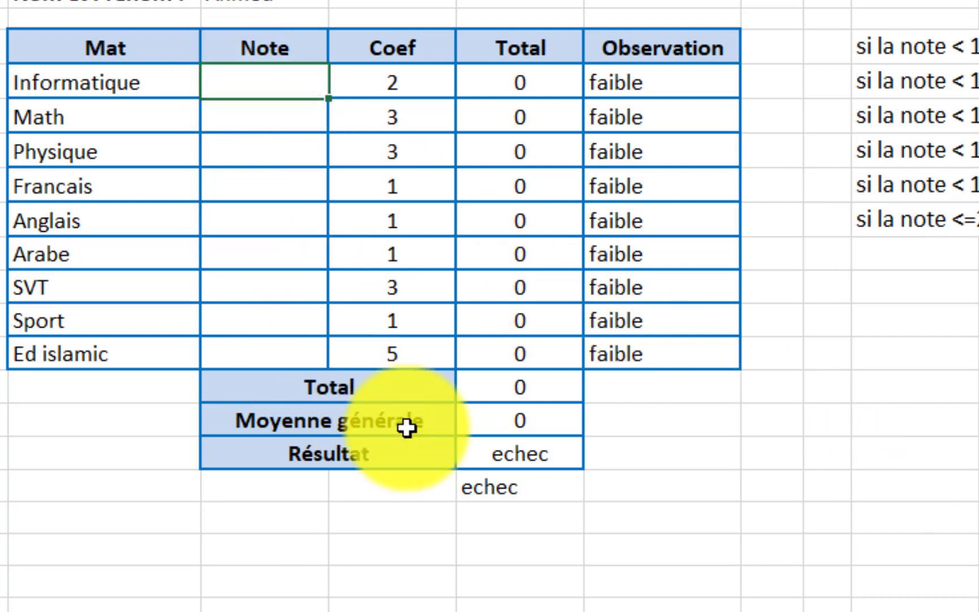
text(14)
key(Return)
text(15)
key(Return)
text(1)
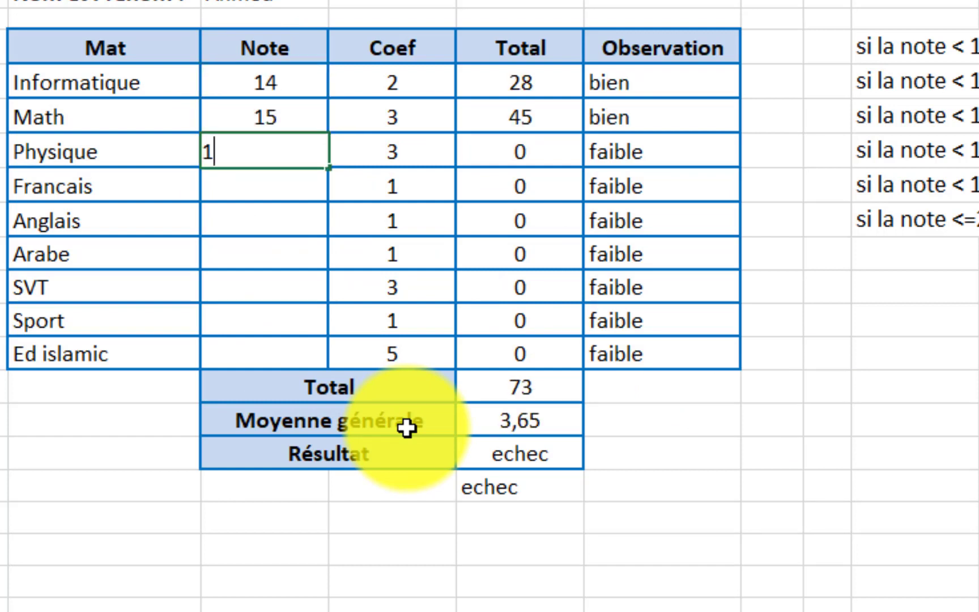
text(7)
key(Return)
text(20)
key(Return)
text(20)
key(Return)
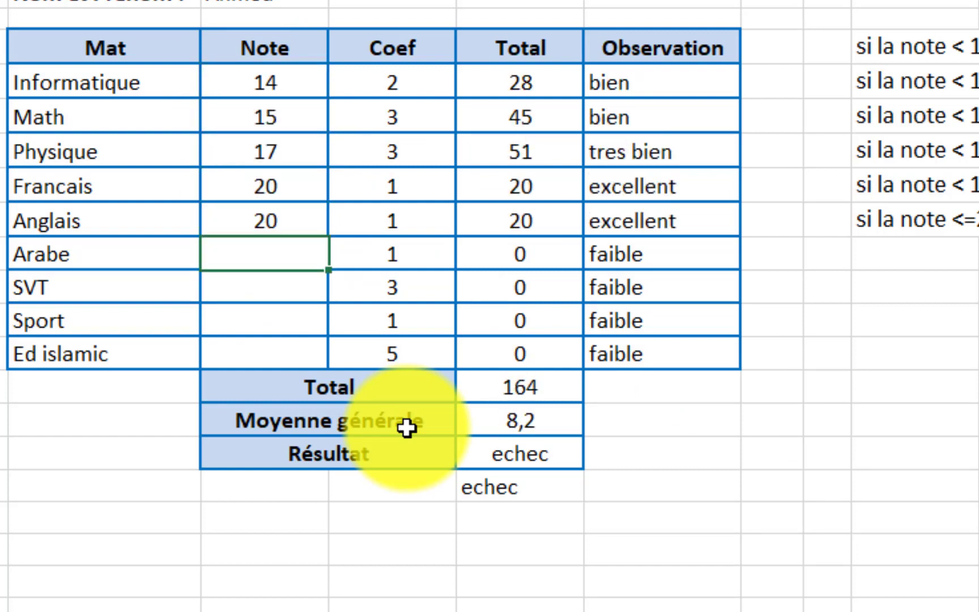
text(18)
key(Return)
text(1)
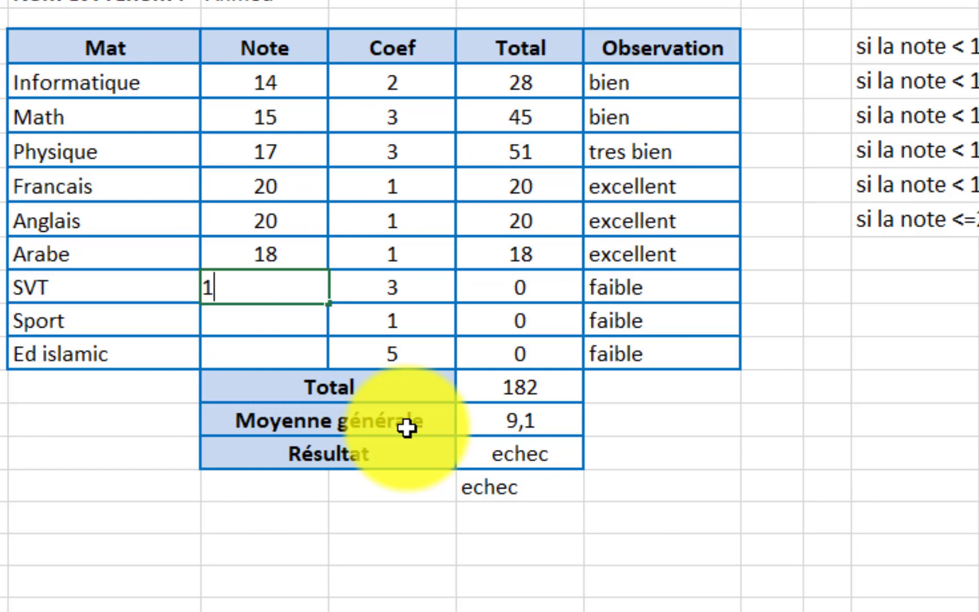
text(8)
key(Return)
text(20)
key(Return)
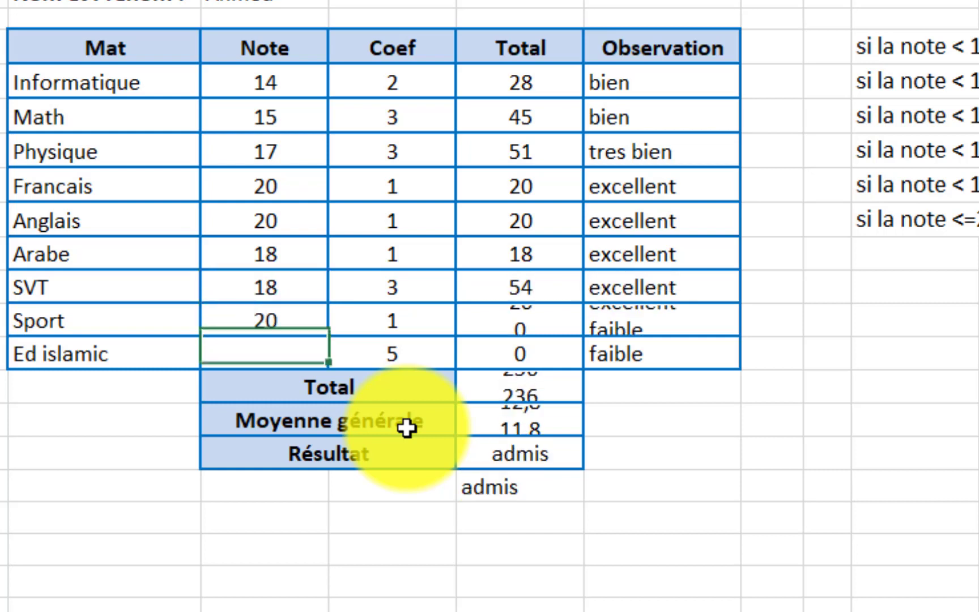
text(14)
key(Return)
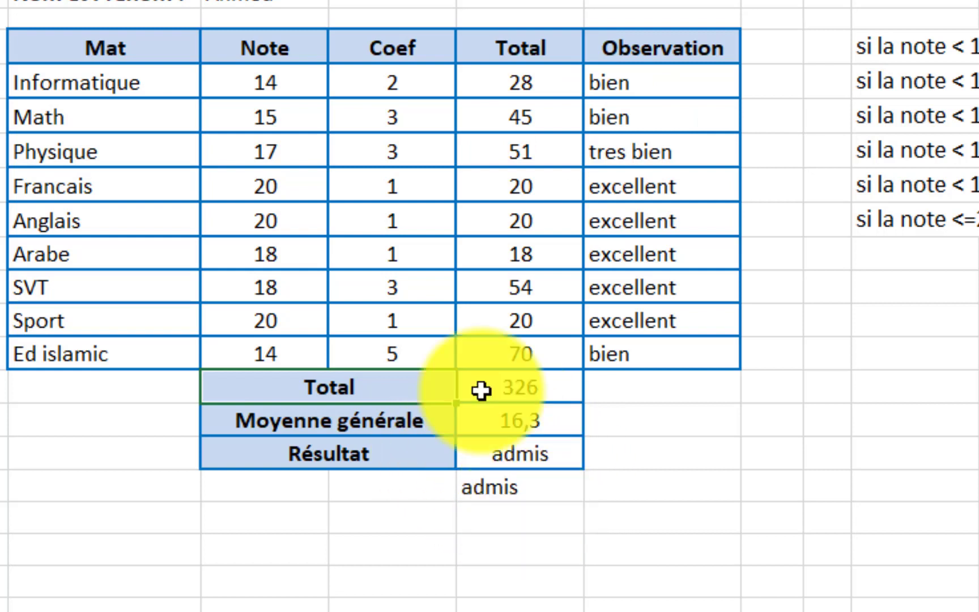
Step: Clear the Note column and enter low grades 10, 8, 5, 8, 10, 10, 4, 10, 5
drag(284, 88, 304, 357)
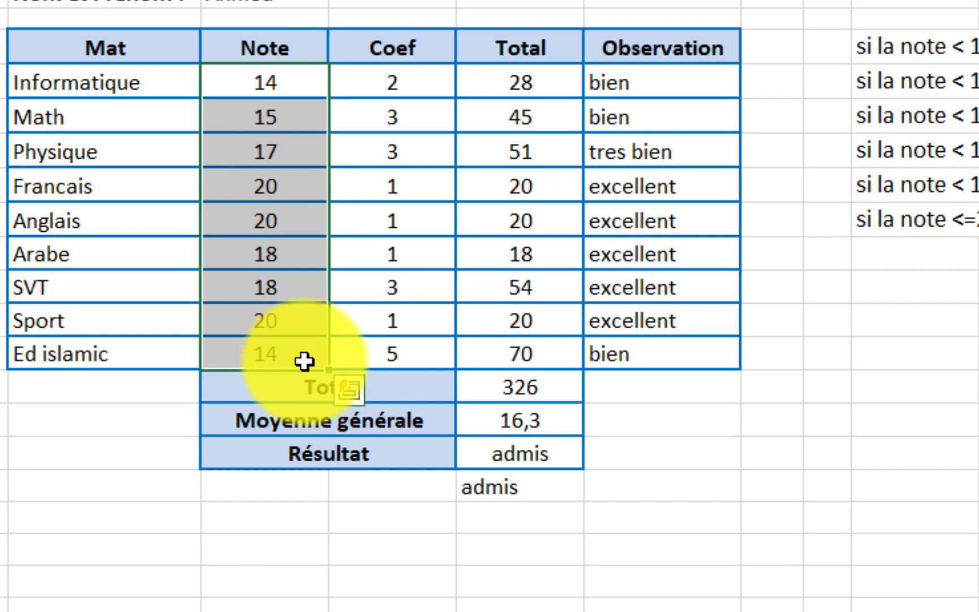
key(Delete)
click(276, 86)
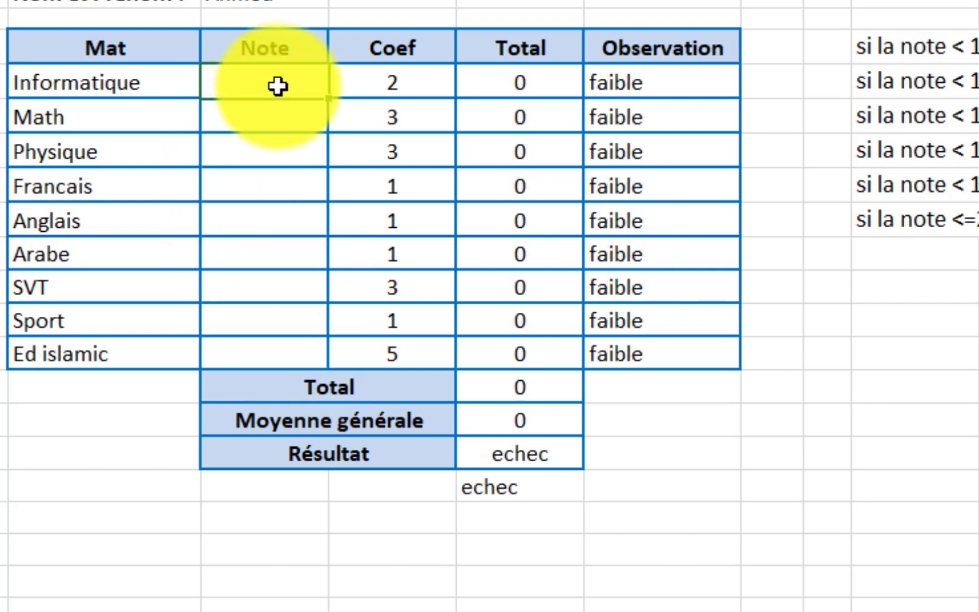
text(10)
key(Return)
text(8)
key(Return)
text(5)
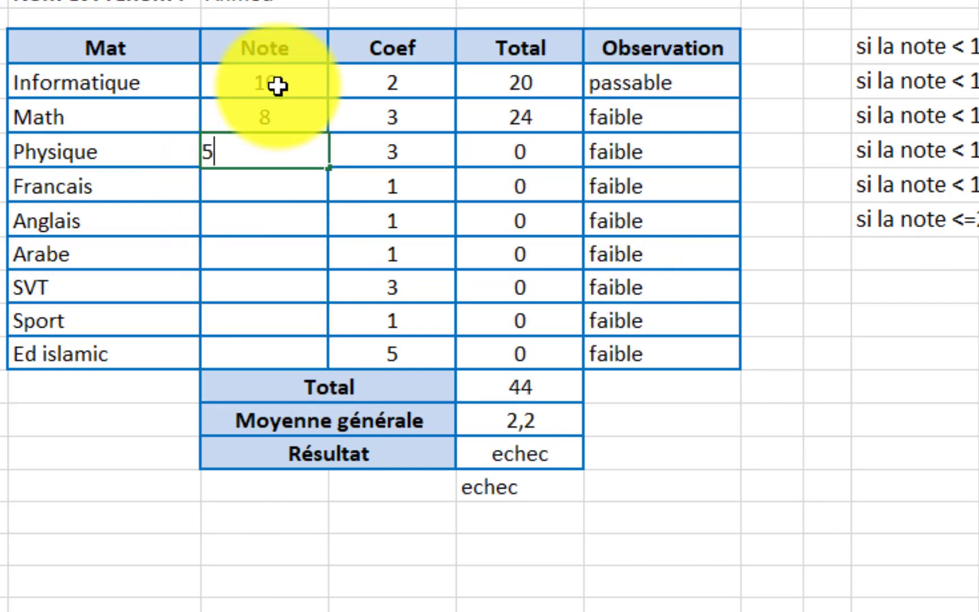
key(Return)
text(8)
key(Return)
text(10)
key(Return)
text(10)
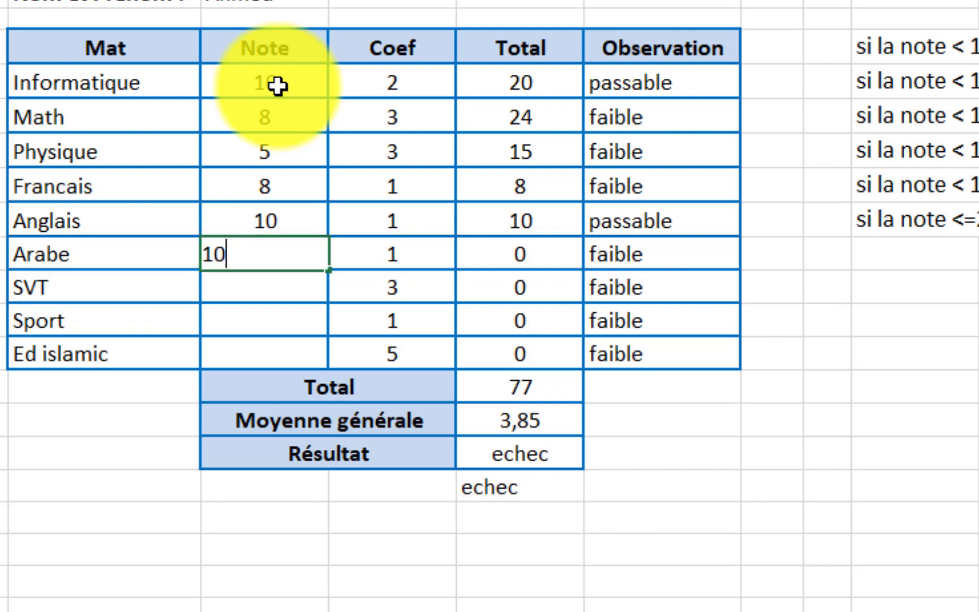
key(Return)
text(4)
key(Return)
text(10)
key(Return)
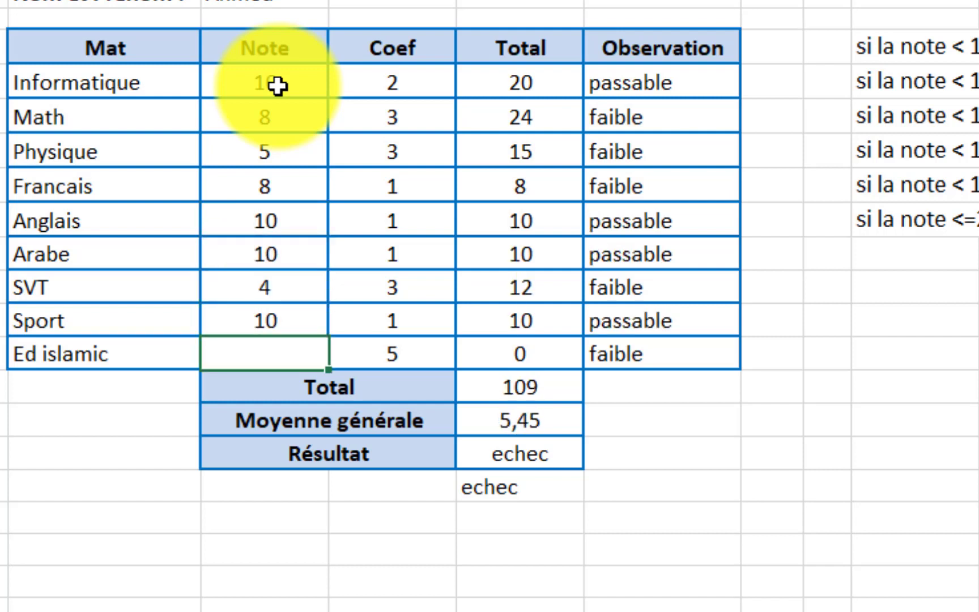
text(5)
key(Return)
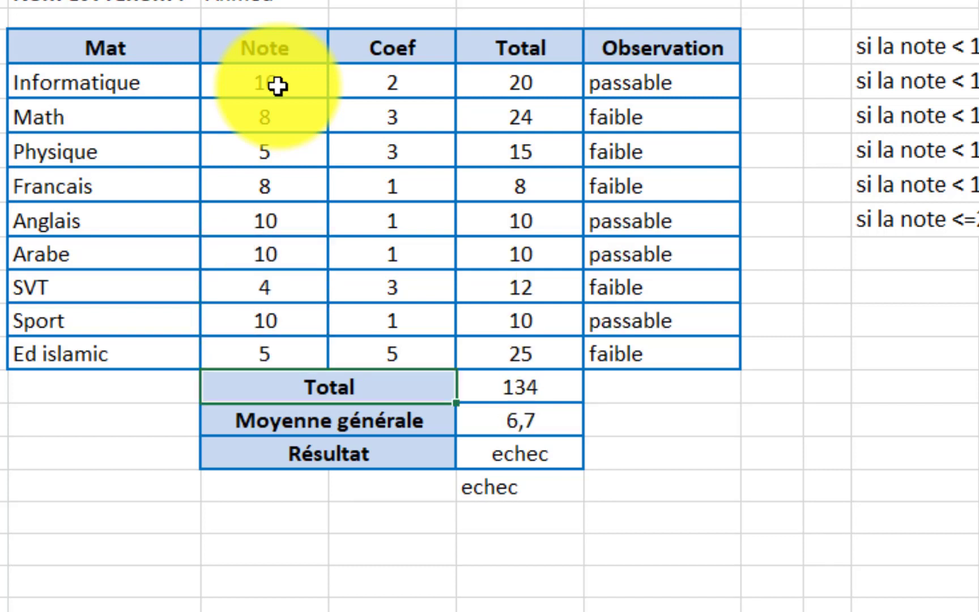
click(476, 602)
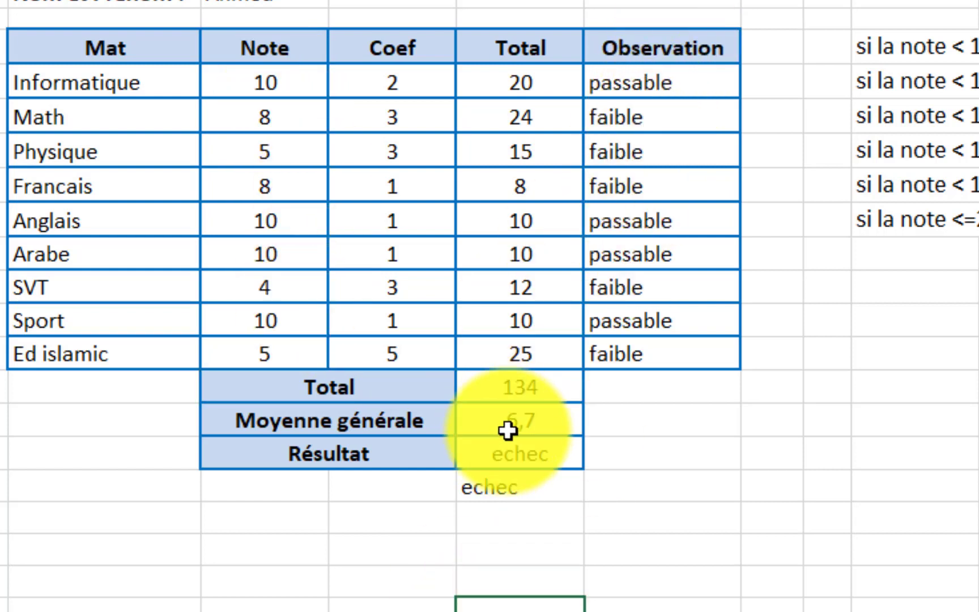